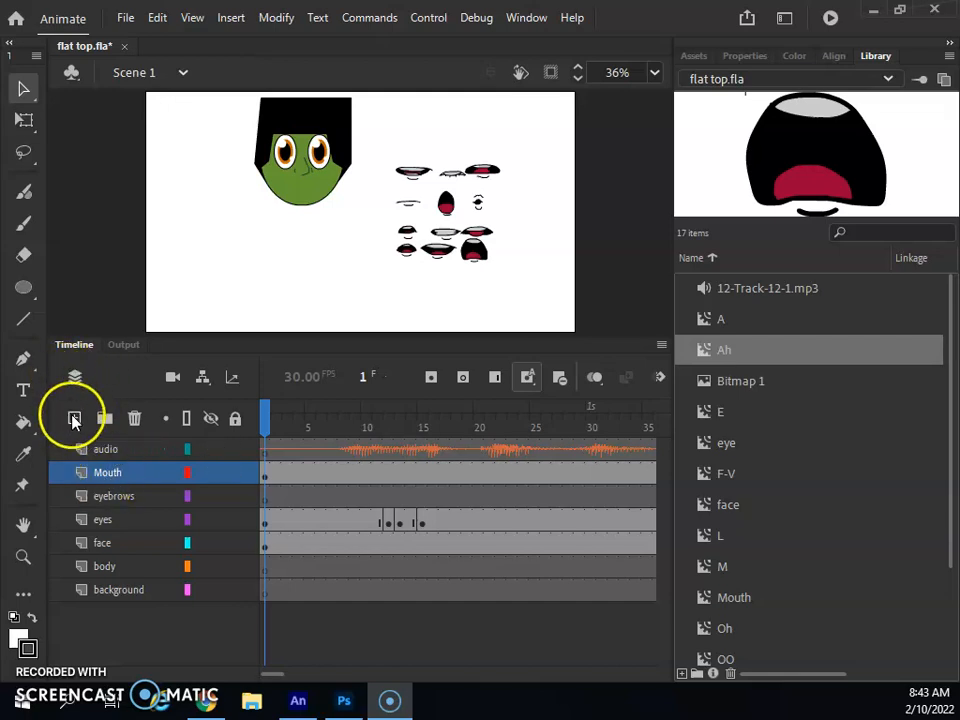
- Add a trial layer above Mouth, then delete the unwanted extra layer after the warning
{"action": "left_click", "coordinate": [74, 418]}
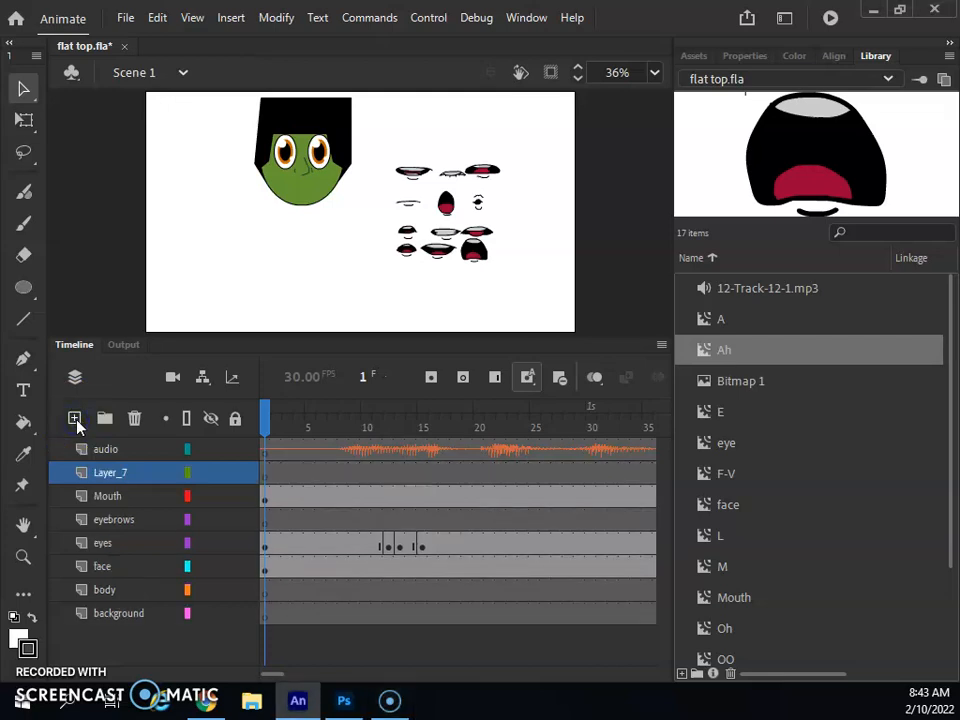
{"action": "double_click", "coordinate": [110, 473]}
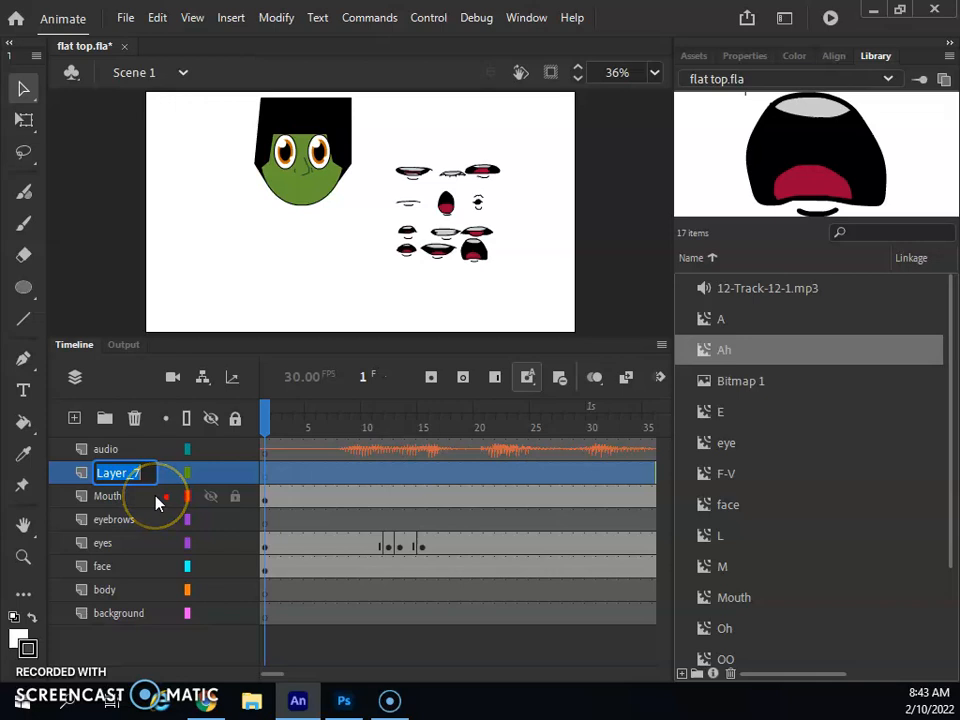
{"action": "type", "text": "mout"}
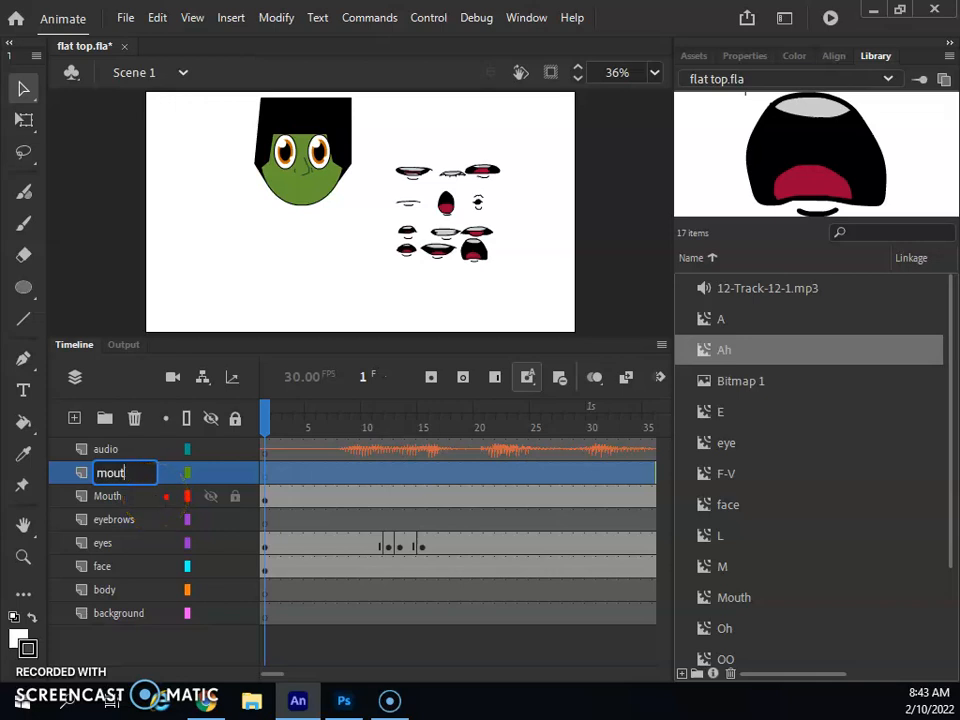
{"action": "left_click", "coordinate": [134, 422]}
{"action": "left_click", "coordinate": [576, 408]}
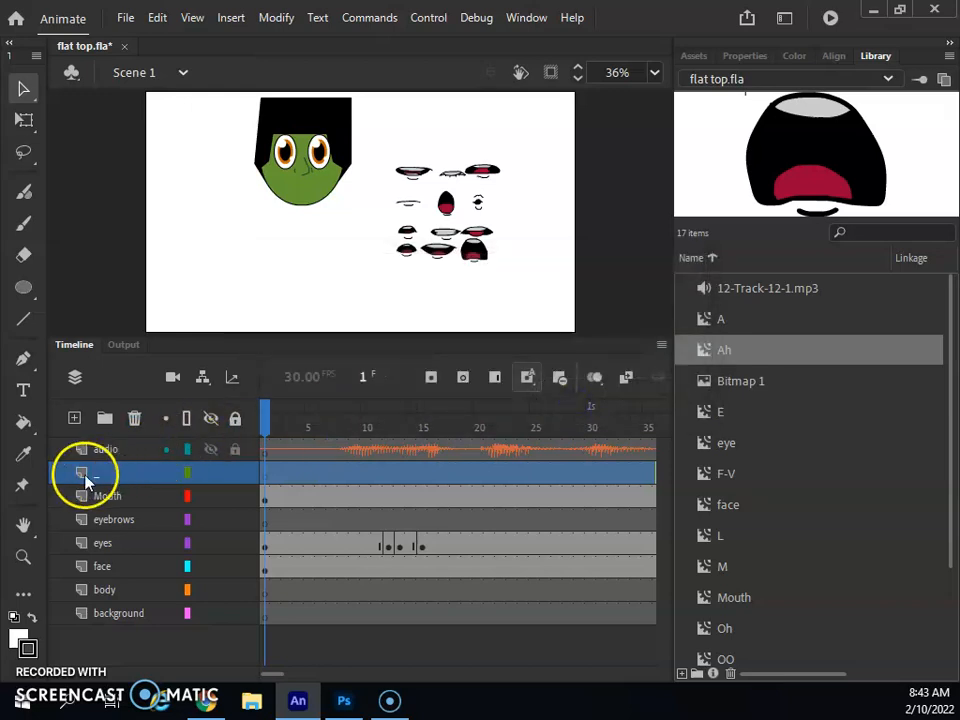
{"action": "left_click", "coordinate": [136, 419]}
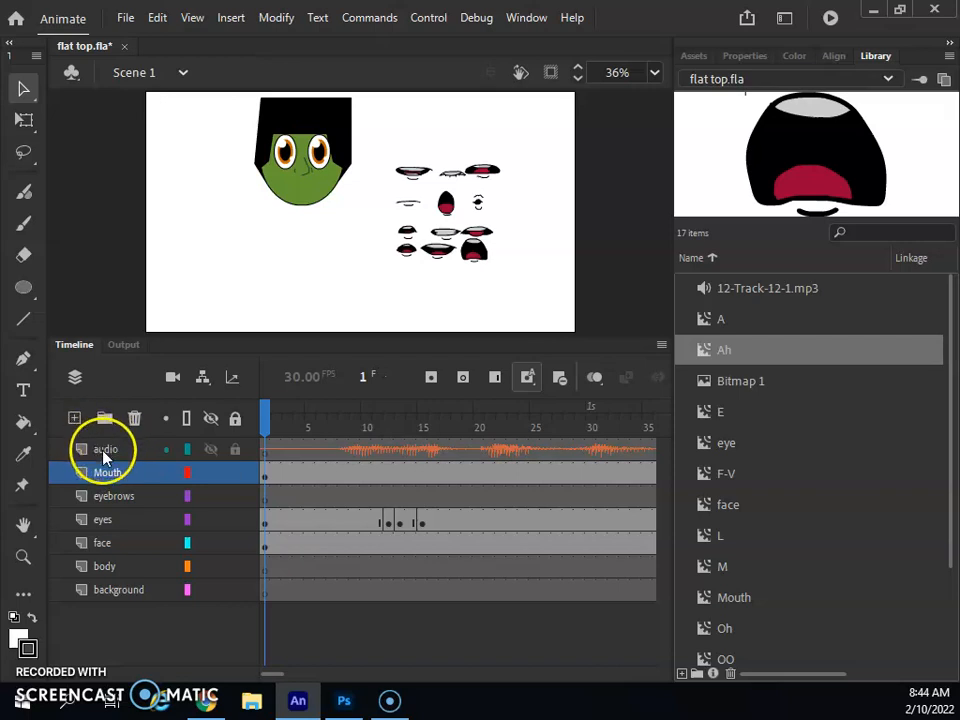
- Delete the old audio layer and add a new empty layer named 'audio'
{"action": "left_click", "coordinate": [107, 452]}
{"action": "left_click", "coordinate": [108, 455]}
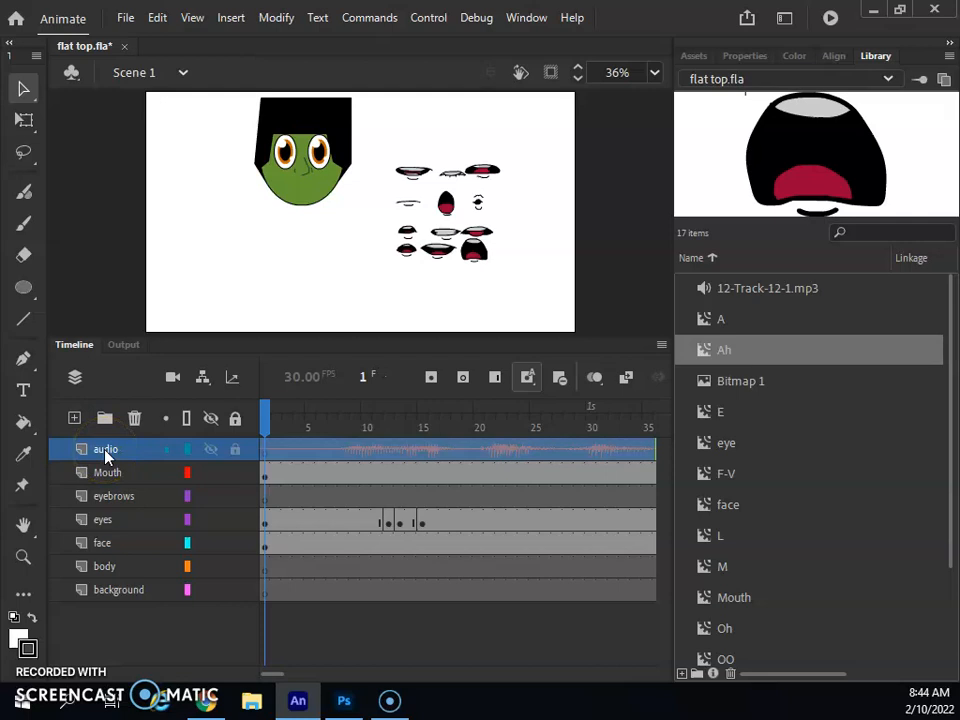
{"action": "left_click", "coordinate": [134, 418]}
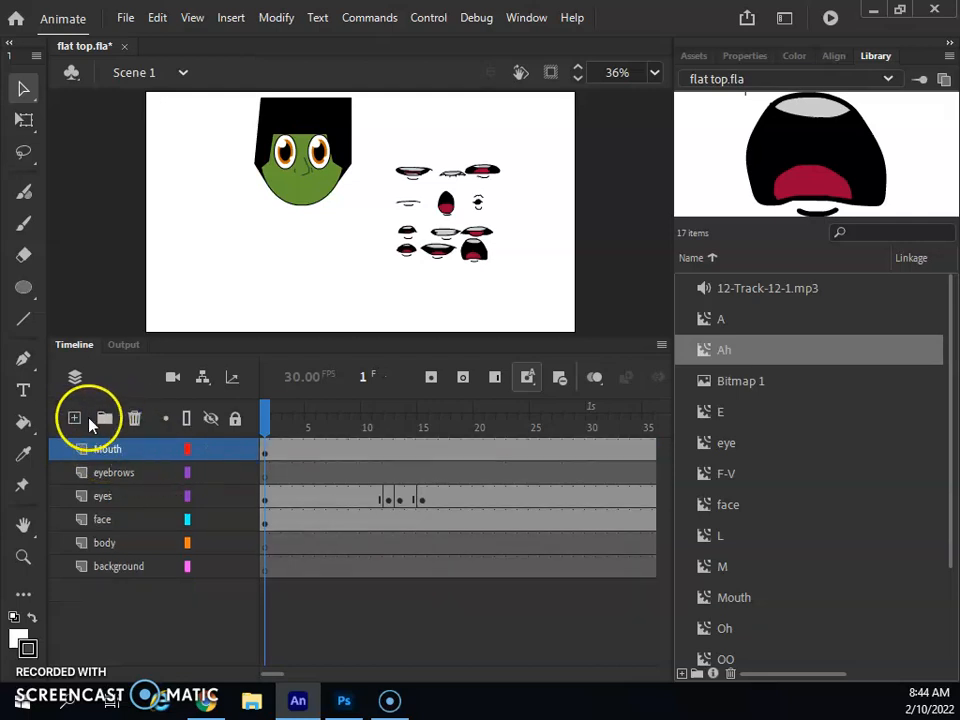
{"action": "left_click", "coordinate": [74, 418]}
{"action": "double_click", "coordinate": [114, 451]}
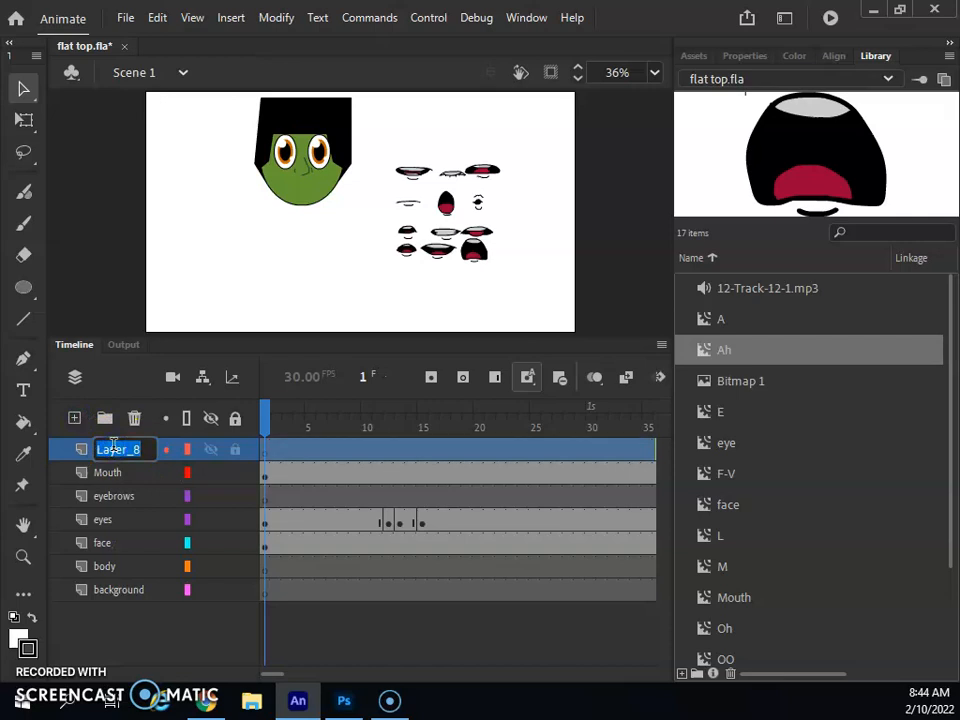
{"action": "type", "text": "audio"}
{"action": "left_click", "coordinate": [108, 470]}
{"action": "left_click", "coordinate": [88, 452]}
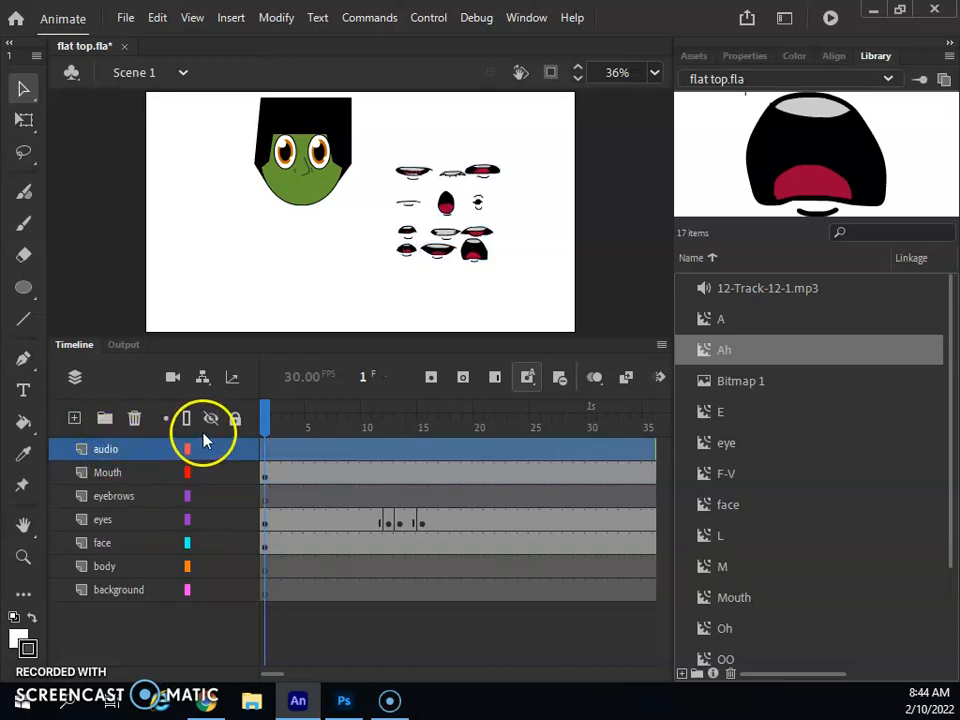
- Import 12-Track-12-1.mp3 to the library, replacing the existing copy, and select it for preview
{"action": "left_click", "coordinate": [125, 18]}
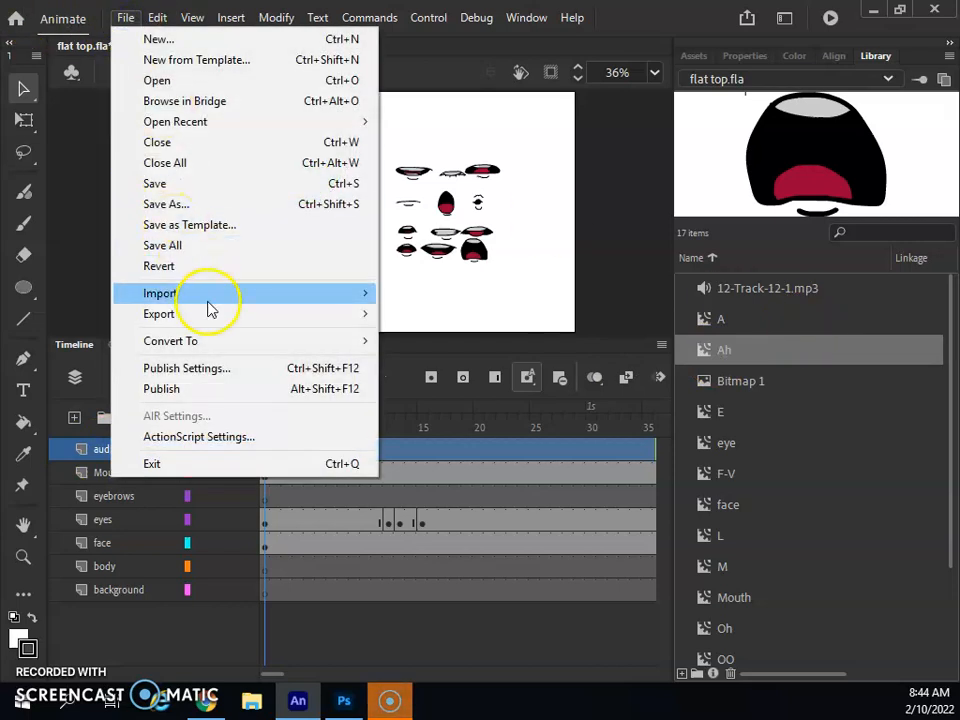
{"action": "mouse_move", "coordinate": [208, 298]}
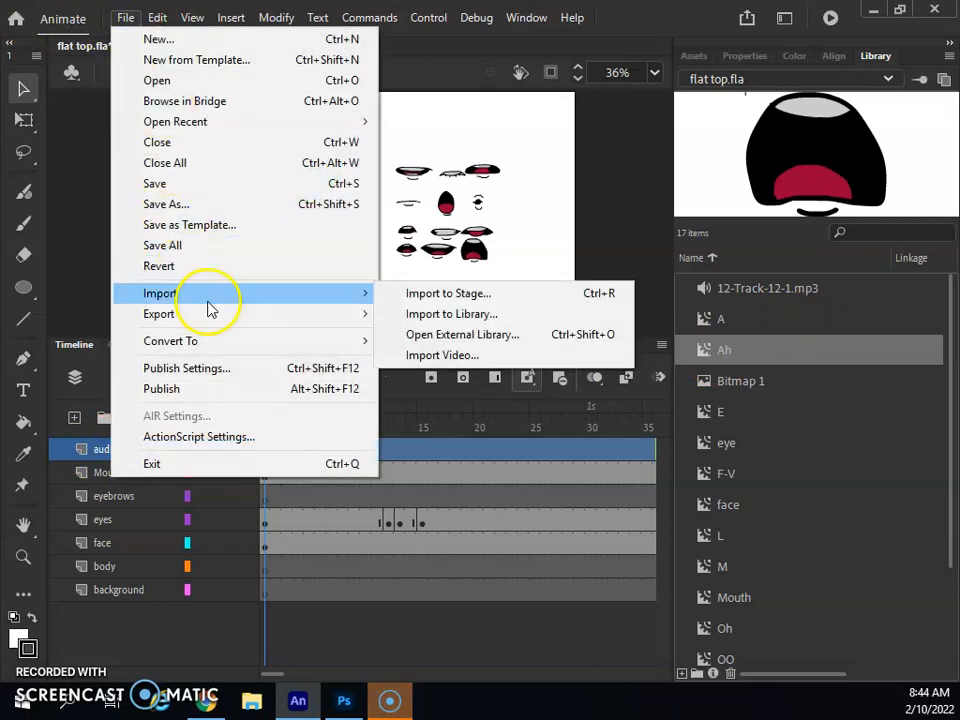
{"action": "left_click", "coordinate": [460, 314]}
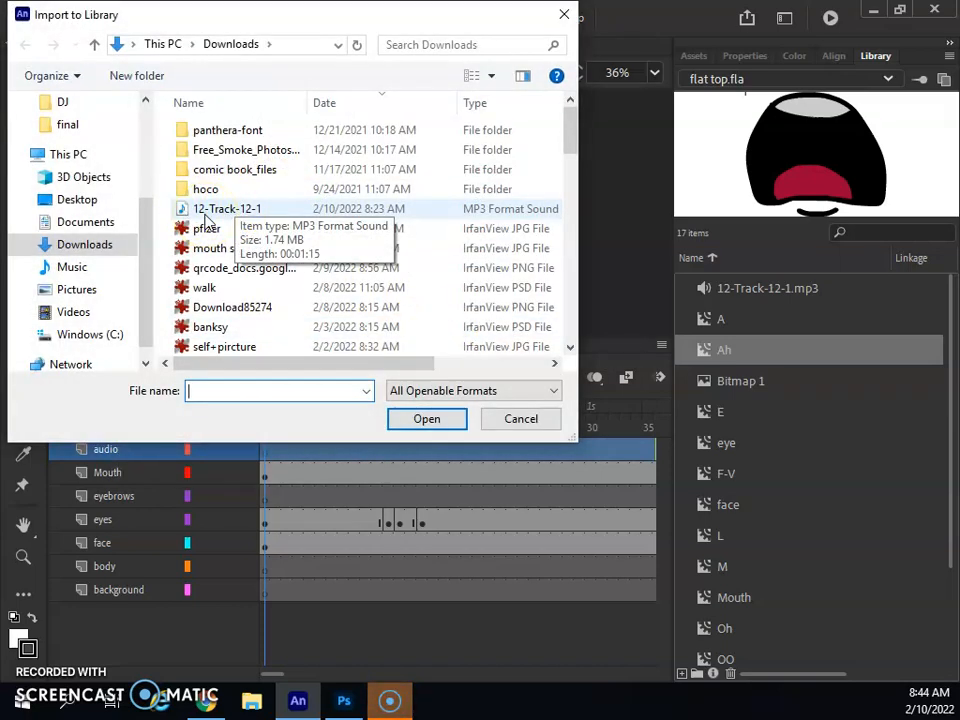
{"action": "left_click", "coordinate": [206, 211]}
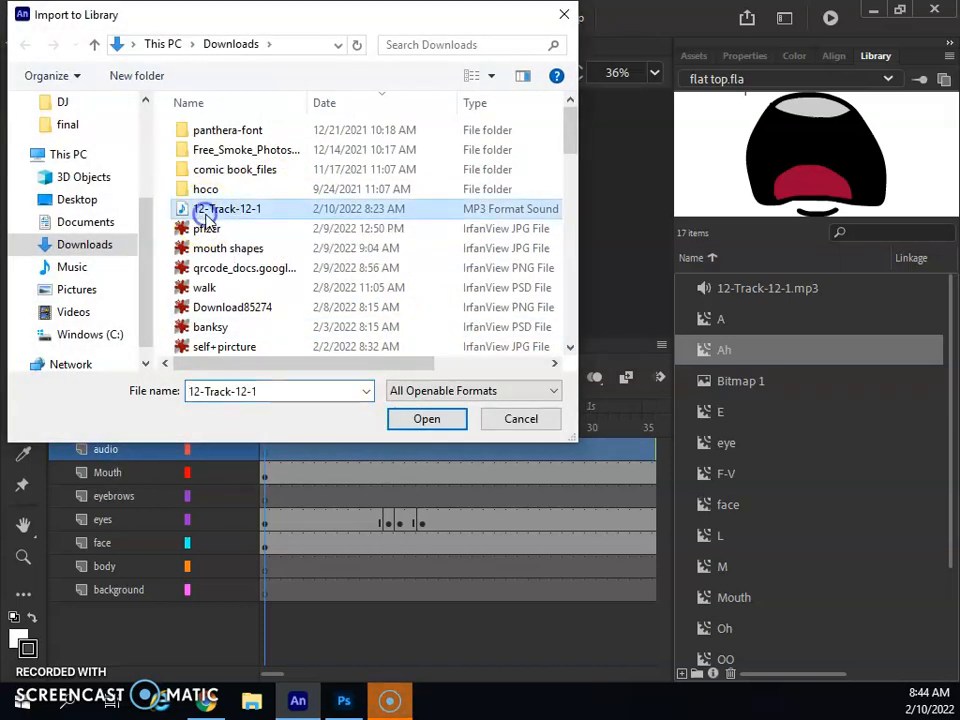
{"action": "left_click", "coordinate": [428, 419]}
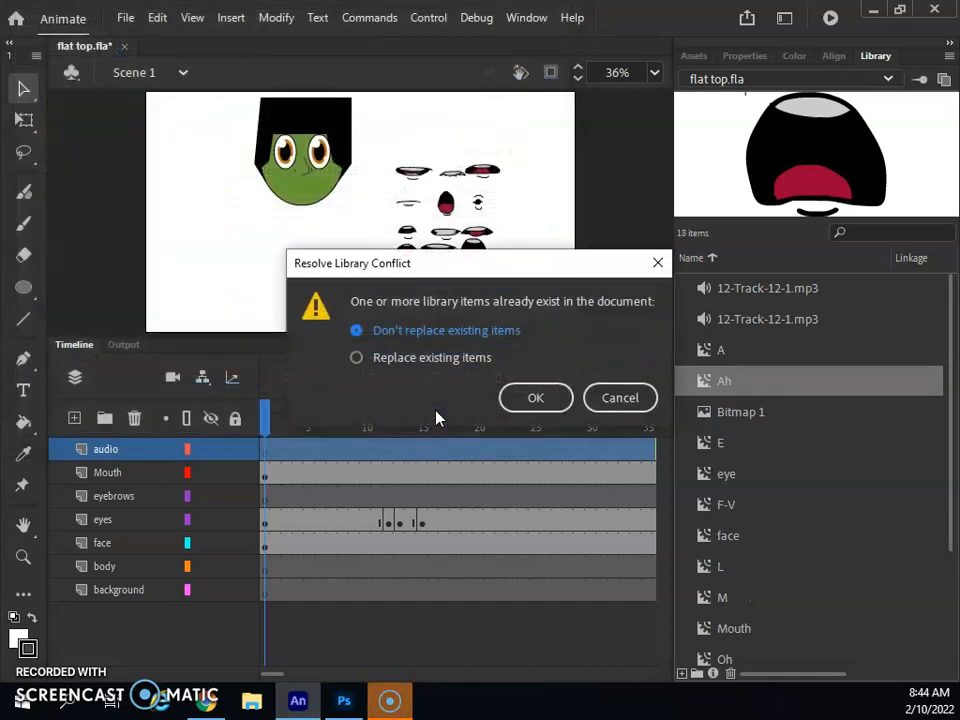
{"action": "left_click", "coordinate": [546, 400]}
{"action": "left_click", "coordinate": [420, 357]}
{"action": "left_click", "coordinate": [533, 397]}
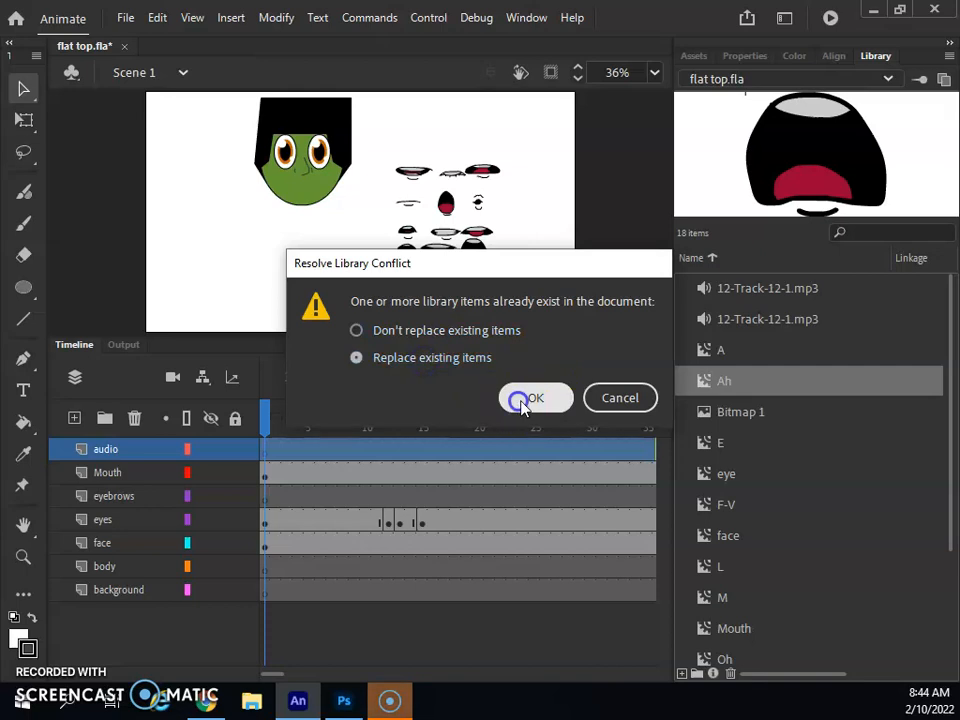
{"action": "left_click", "coordinate": [755, 288]}
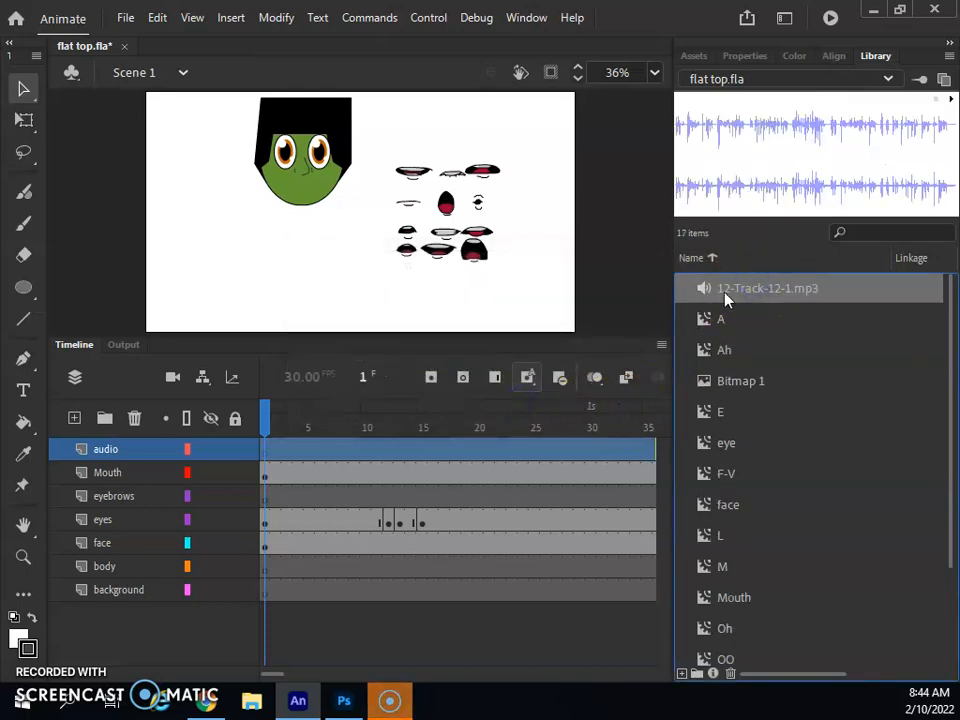
- Drag 12-Track-12-1.mp3 onto the audio layer and move its keyframe to frame 1
{"action": "left_click", "coordinate": [321, 452]}
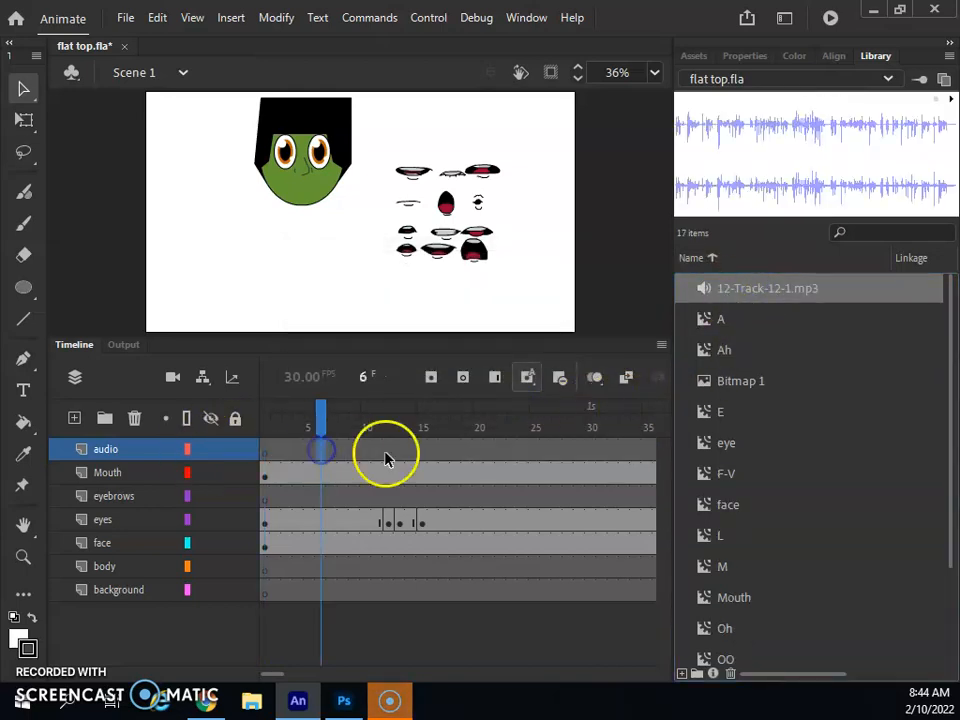
{"action": "left_click_drag", "start_coordinate": [767, 287], "coordinate": [341, 208]}
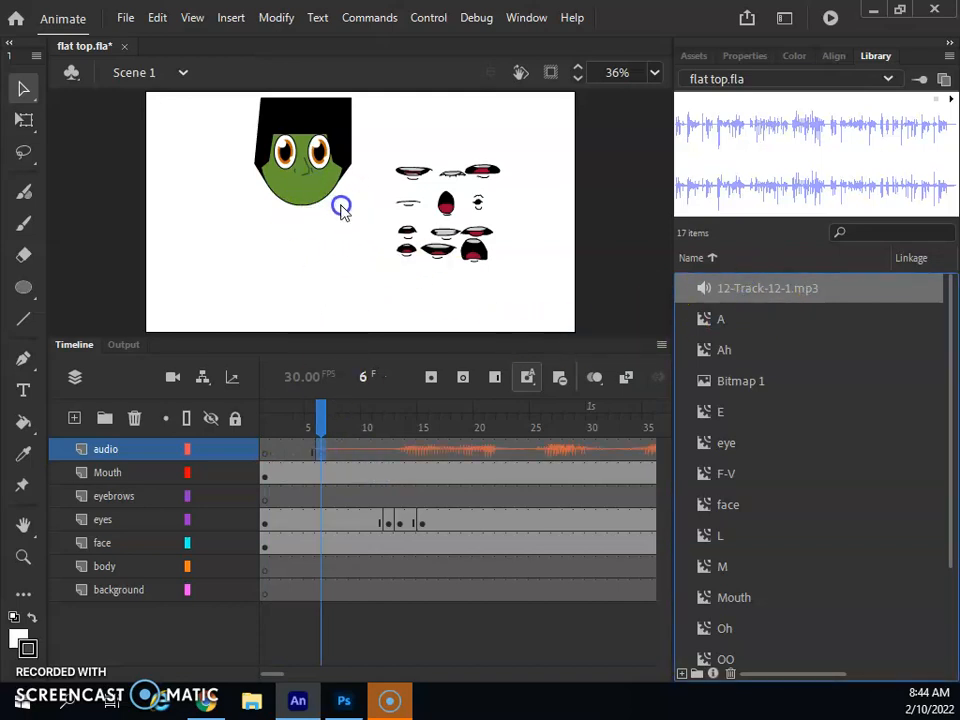
{"action": "left_click", "coordinate": [322, 455]}
{"action": "left_click_drag", "start_coordinate": [322, 458], "coordinate": [265, 458]}
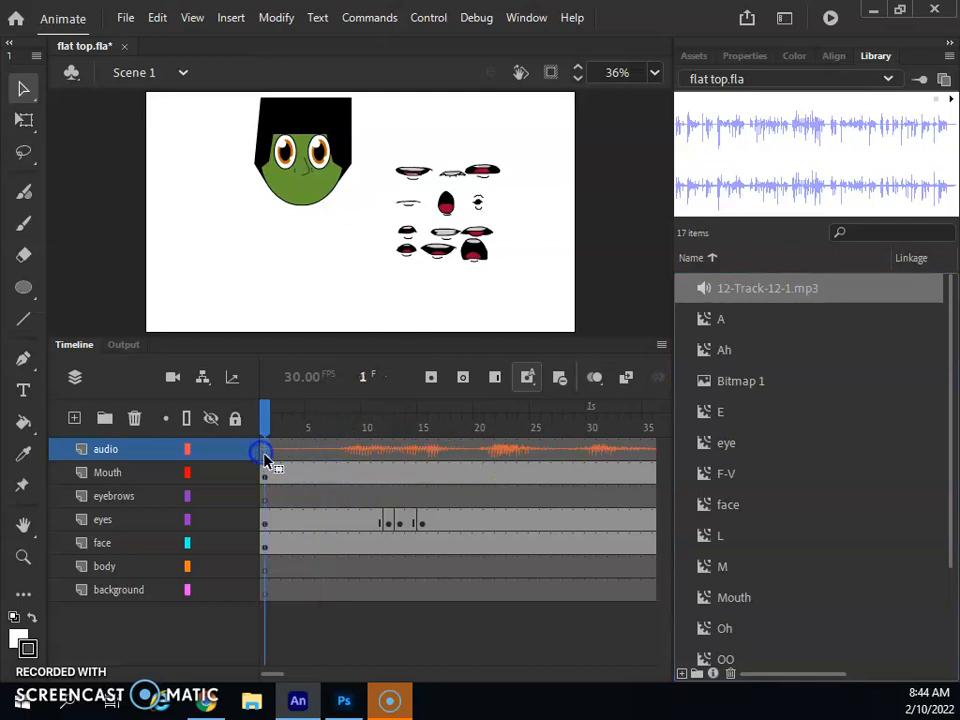
{"action": "left_click", "coordinate": [405, 455]}
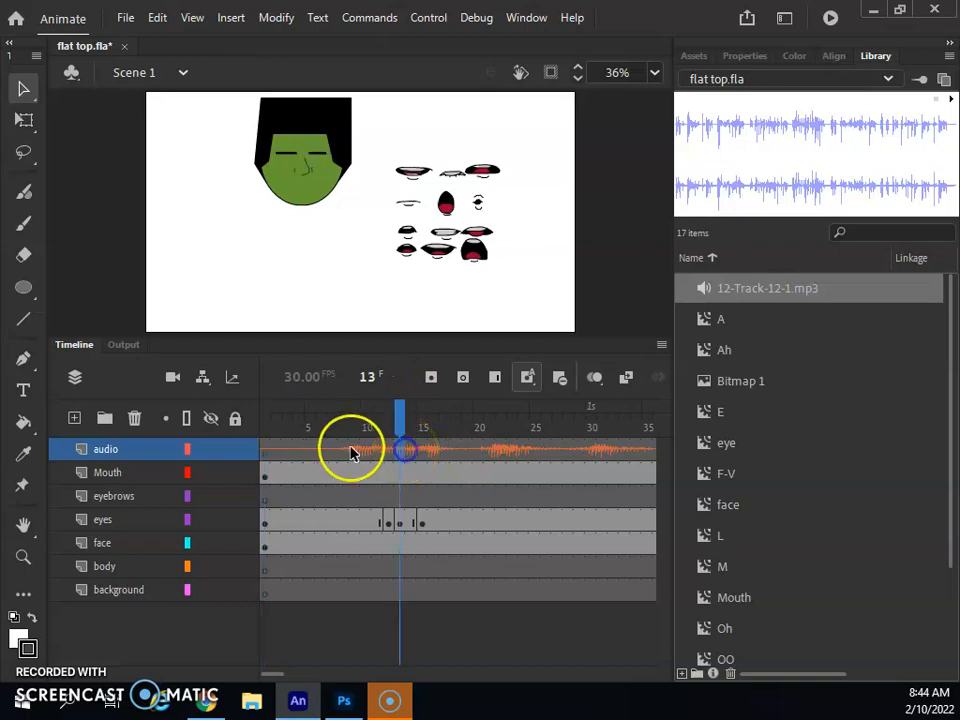
- Set the sound's Sync to Stream in the Properties panel
{"action": "left_click", "coordinate": [742, 58]}
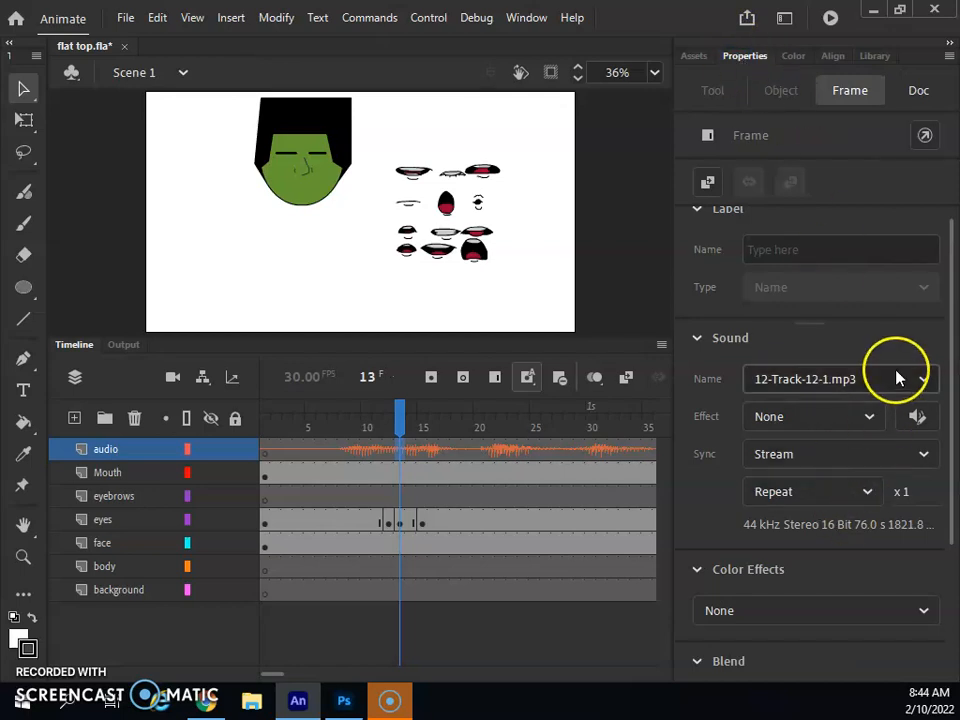
{"action": "left_click", "coordinate": [815, 456]}
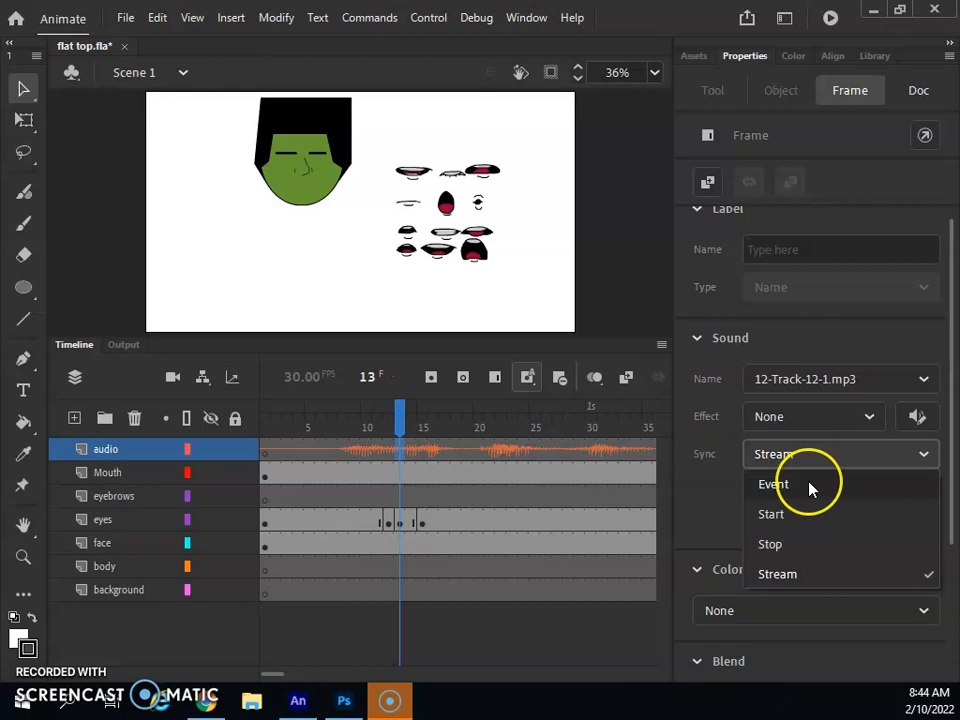
{"action": "left_click", "coordinate": [806, 580]}
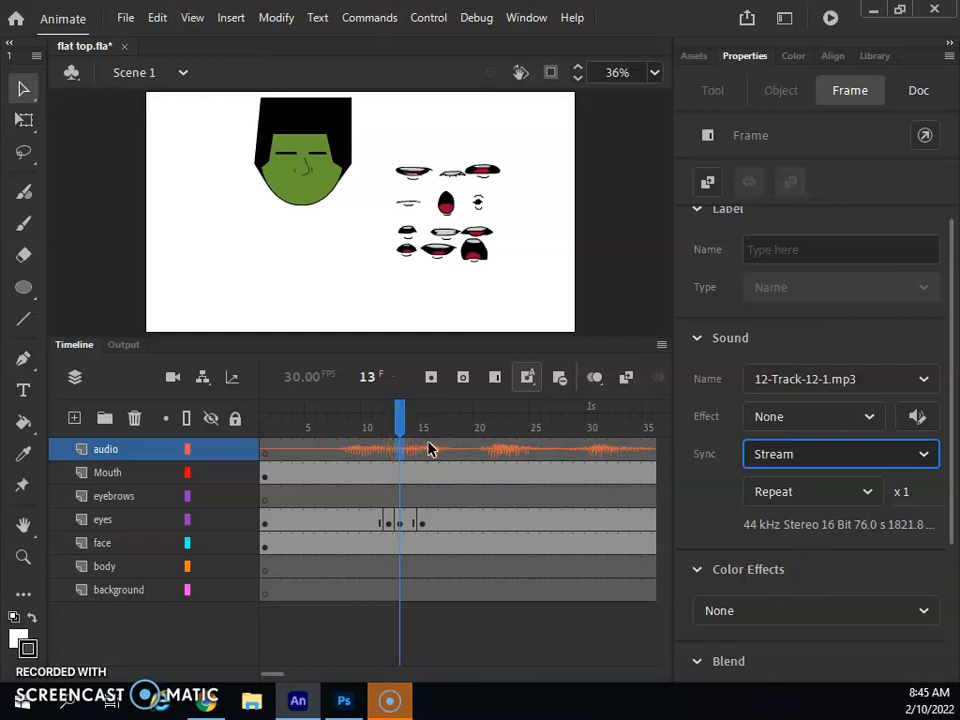
{"action": "left_click", "coordinate": [129, 472]}
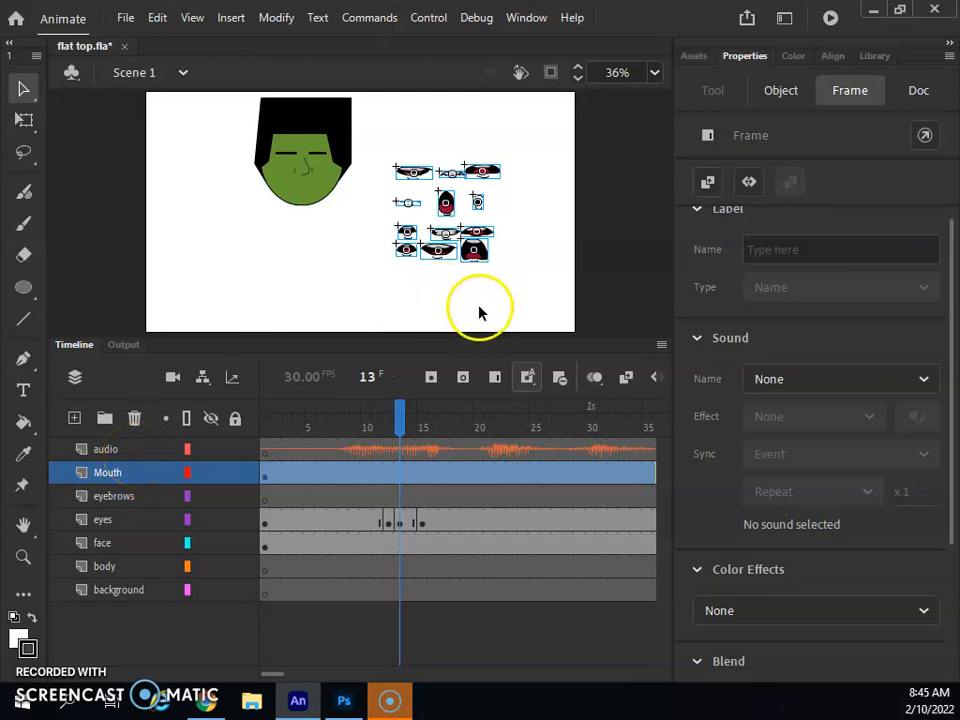
- Select and delete all the mouth shapes from frame 1 of the Mouth layer
{"action": "left_click", "coordinate": [398, 133]}
{"action": "left_click_drag", "start_coordinate": [396, 140], "coordinate": [497, 286]}
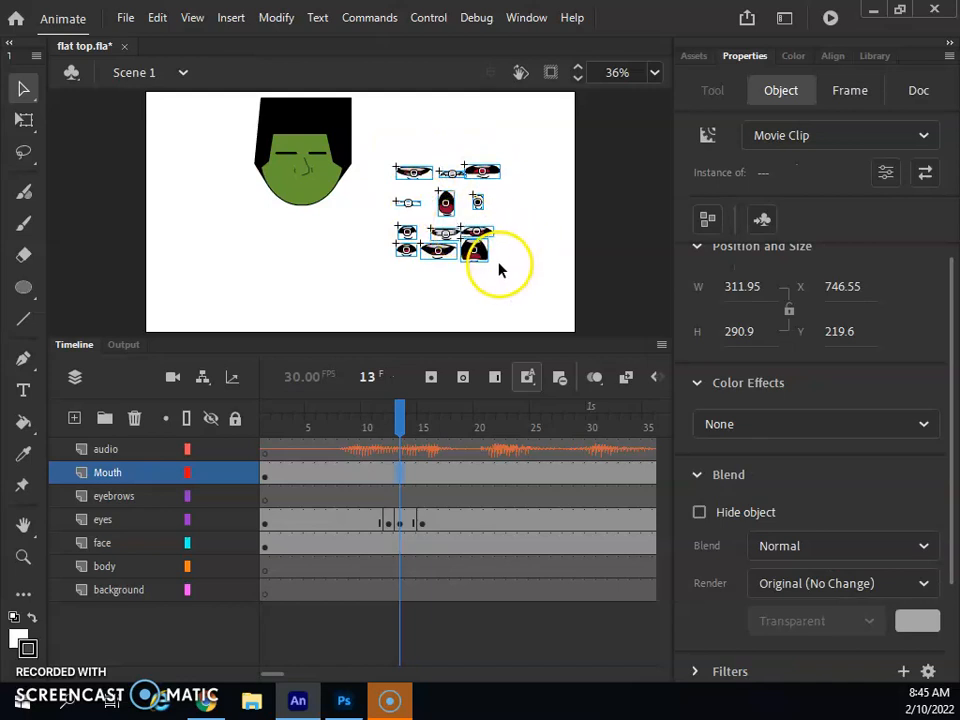
{"action": "key", "text": "F7"}
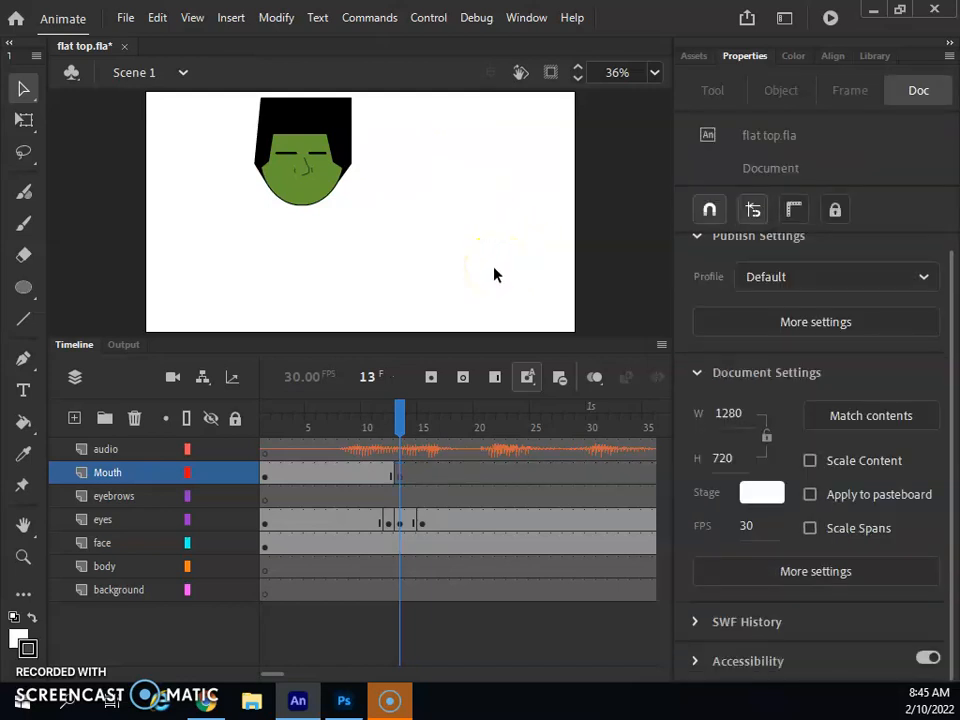
{"action": "key", "text": "ctrl+z"}
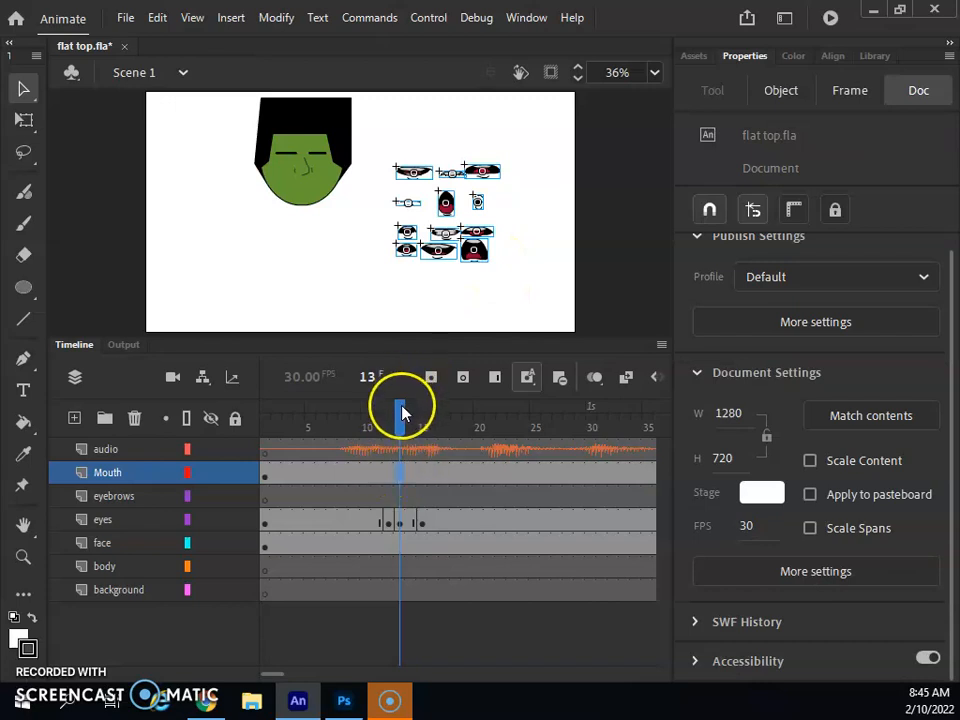
{"action": "left_click_drag", "start_coordinate": [402, 411], "coordinate": [265, 411]}
{"action": "left_click_drag", "start_coordinate": [387, 140], "coordinate": [535, 294]}
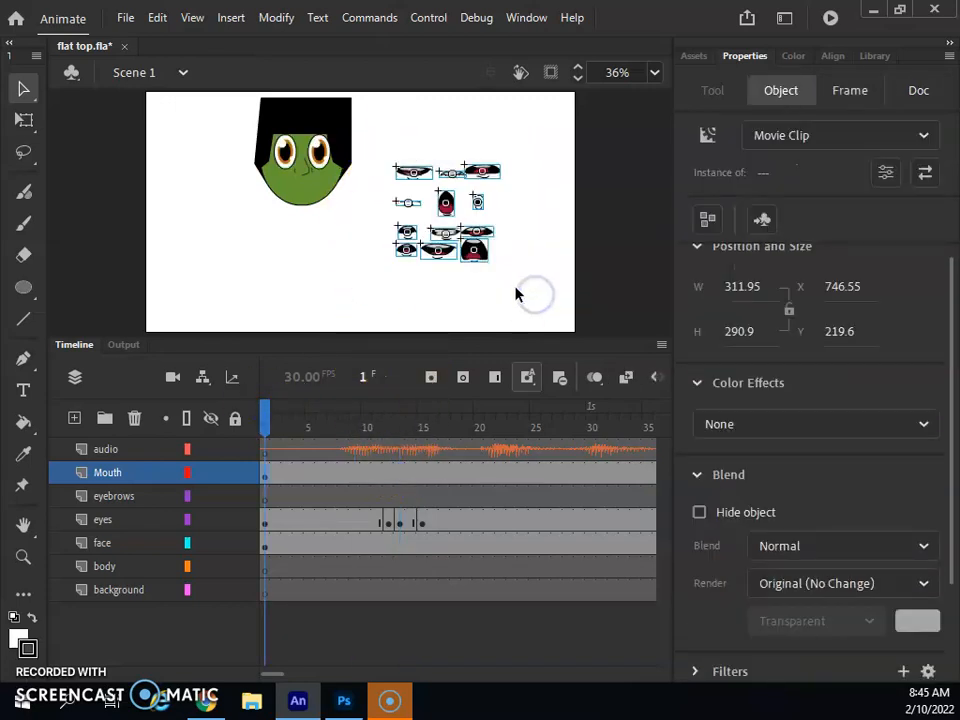
{"action": "key", "text": "Delete"}
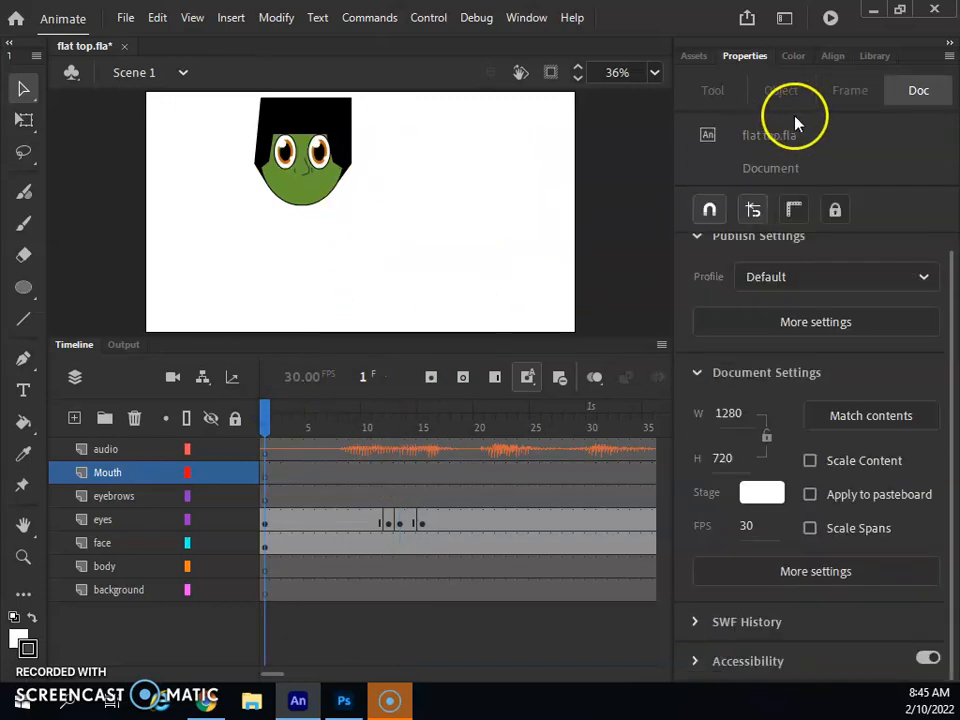
- Show the Library and preview the existing Mouth symbol
{"action": "left_click", "coordinate": [874, 56]}
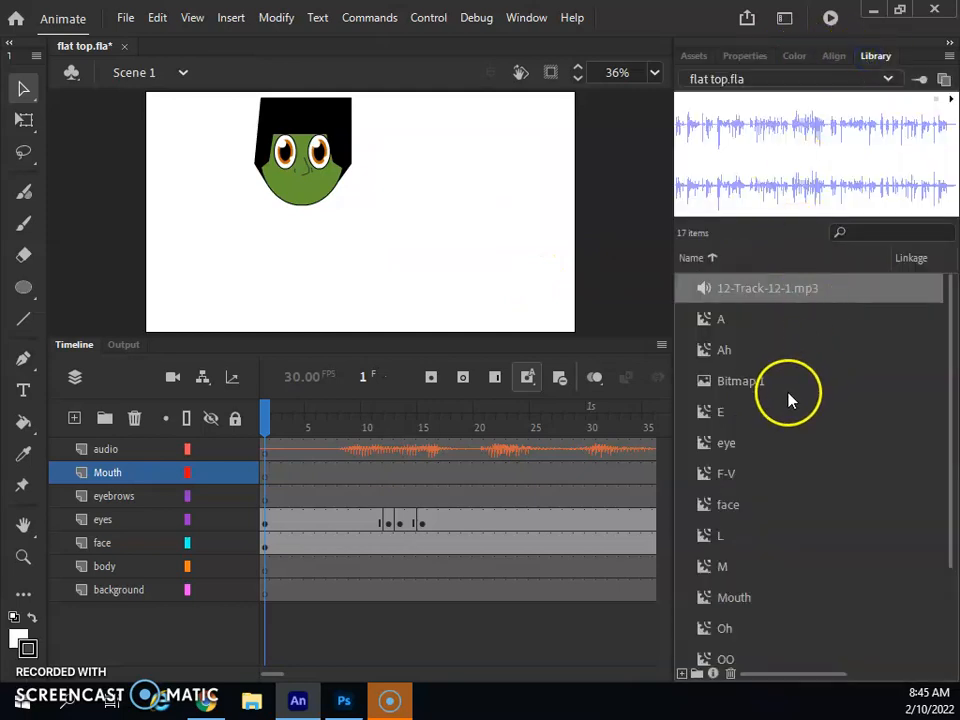
{"action": "scroll", "coordinate": [790, 400], "scroll_direction": "down", "scroll_amount": 3}
{"action": "left_click", "coordinate": [710, 466]}
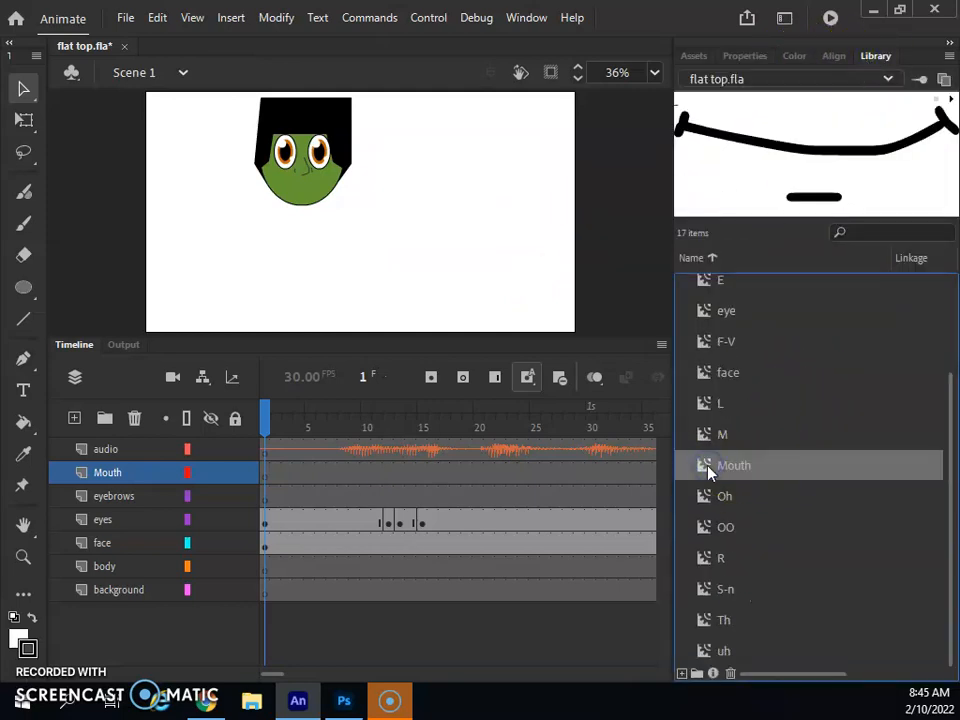
{"action": "scroll", "coordinate": [782, 432], "scroll_direction": "up", "scroll_amount": 3}
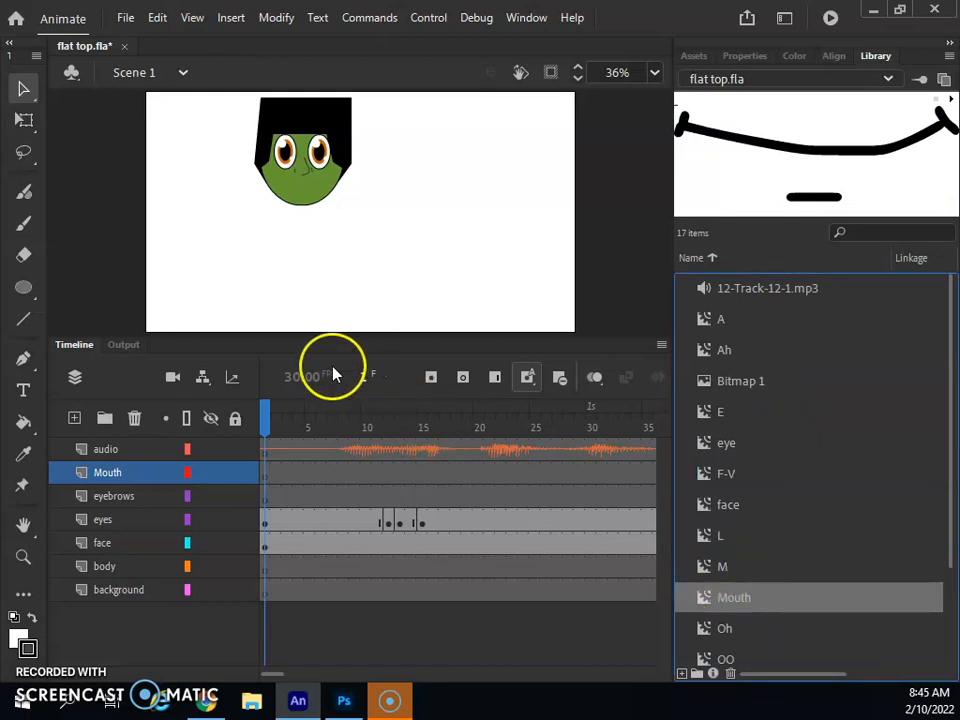
- Zoom in on the face area and set the Paint Brush colour to black
{"action": "left_click", "coordinate": [23, 557]}
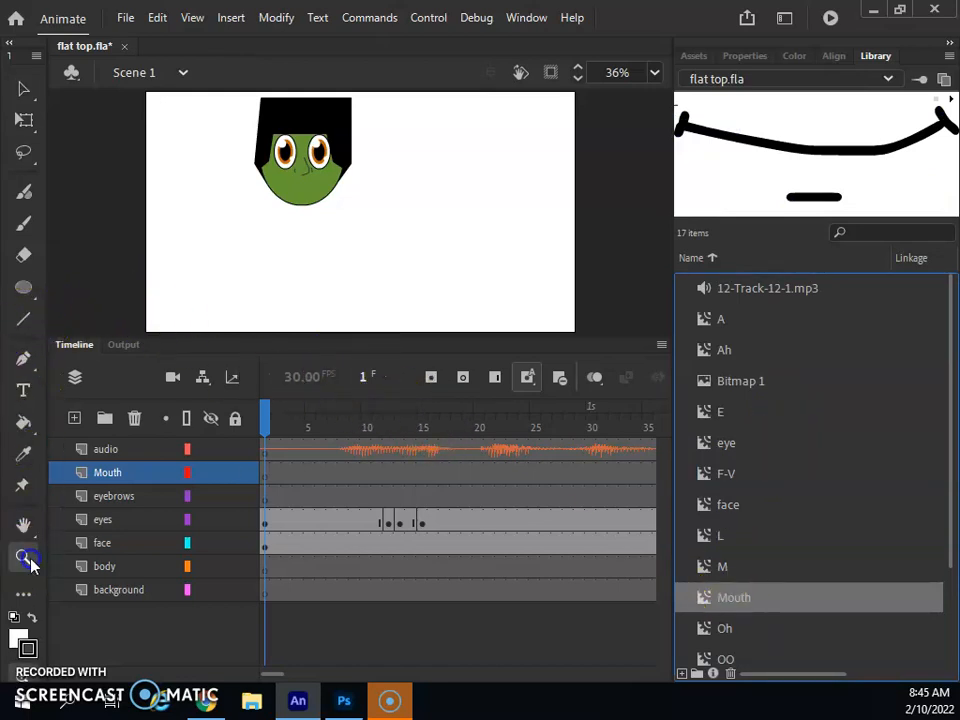
{"action": "left_click_drag", "start_coordinate": [383, 179], "coordinate": [476, 229]}
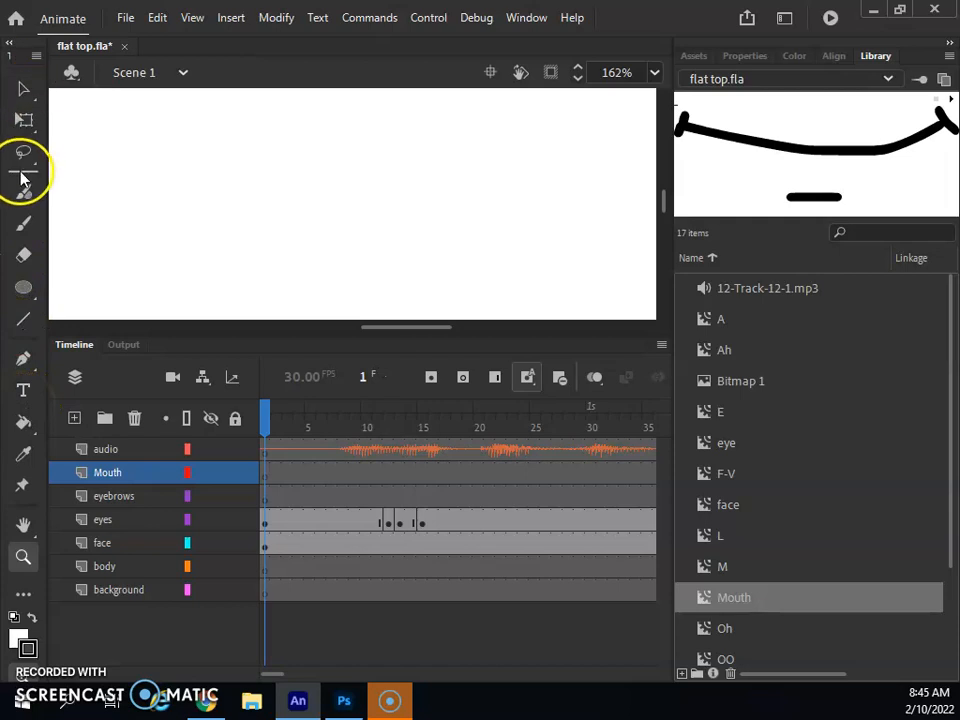
{"action": "left_click", "coordinate": [23, 223]}
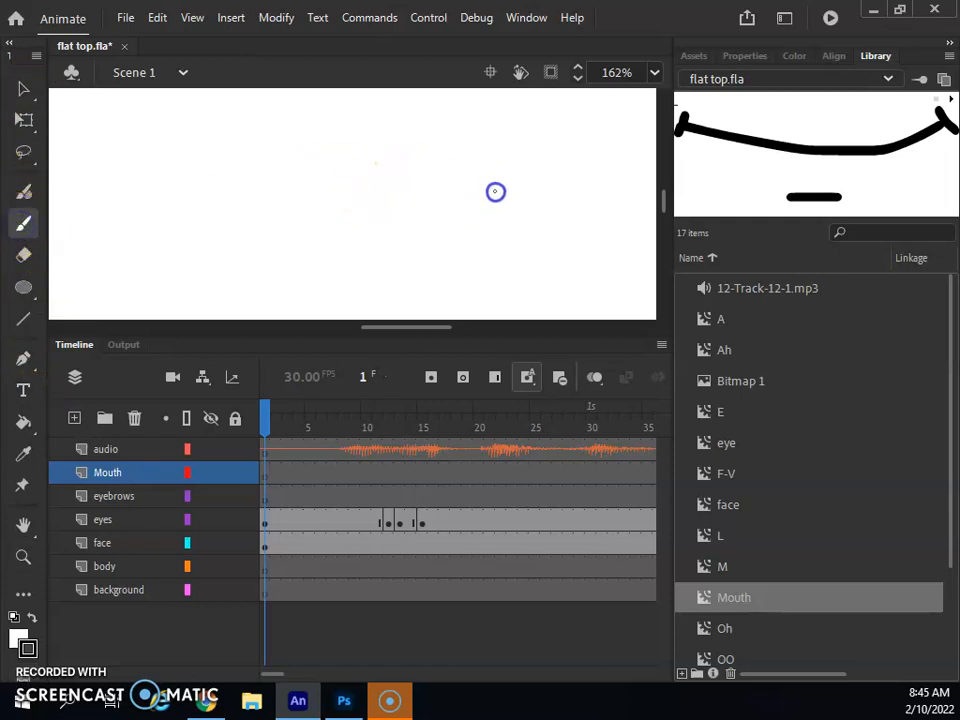
{"action": "left_click", "coordinate": [18, 630]}
{"action": "left_click", "coordinate": [110, 465]}
- Draw the curved smile with a short end tick and marquee-select the whole stroke
{"action": "left_click_drag", "start_coordinate": [323, 163], "coordinate": [557, 169]}
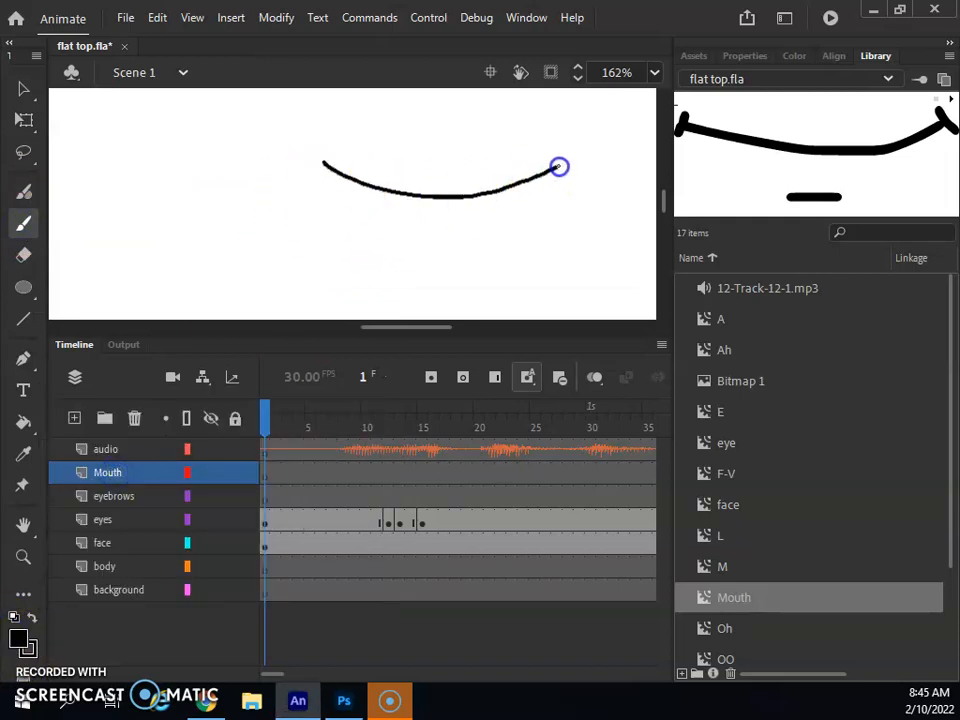
{"action": "left_click_drag", "start_coordinate": [328, 154], "coordinate": [316, 167]}
{"action": "left_click", "coordinate": [24, 88]}
{"action": "left_click_drag", "start_coordinate": [280, 121], "coordinate": [598, 229]}
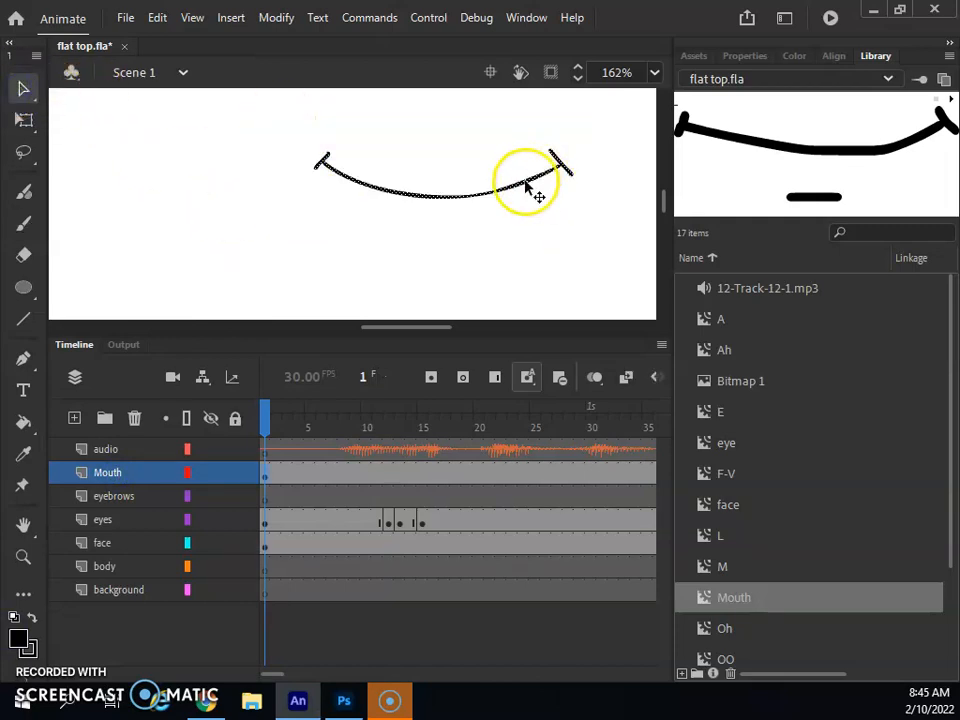
- Convert the stroke to a Graphic symbol named MOUTH, which is rejected as already taken
{"action": "right_click", "coordinate": [527, 185]}
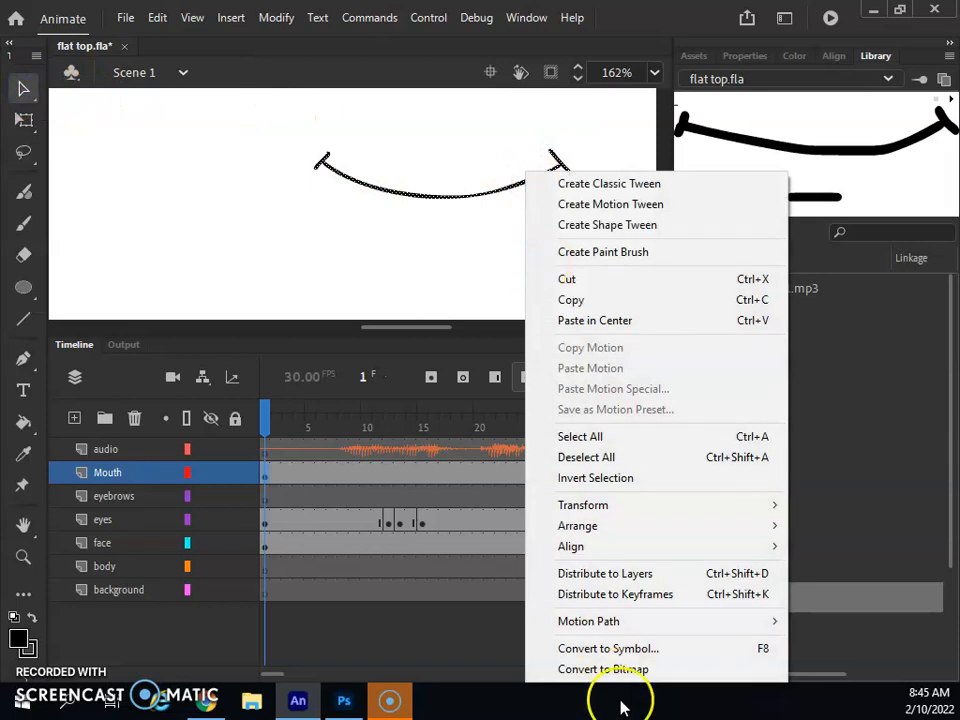
{"action": "left_click", "coordinate": [637, 650]}
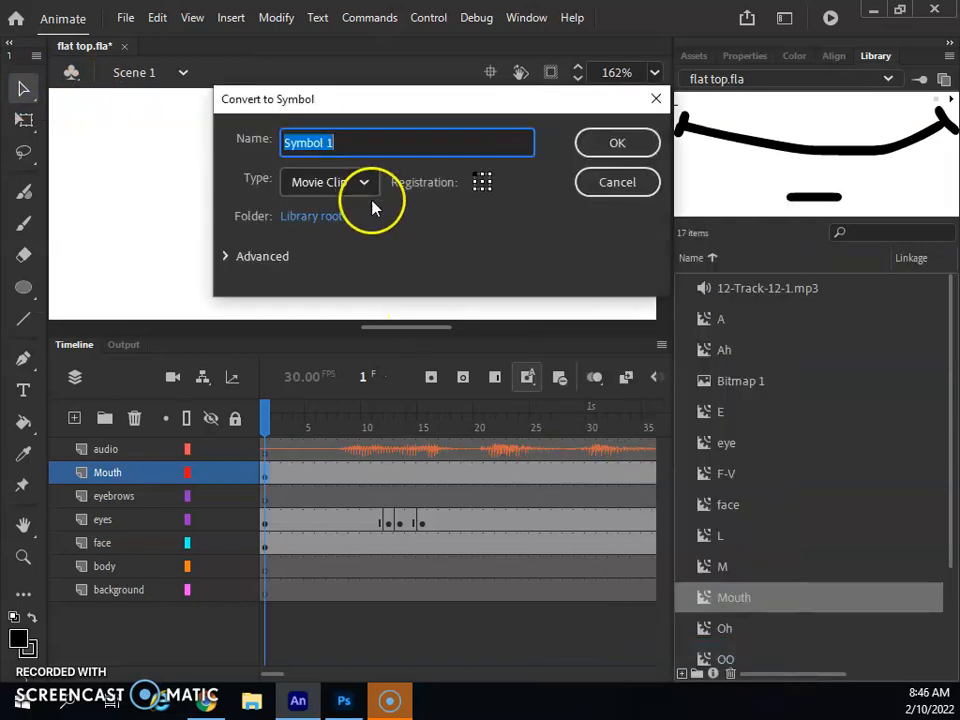
{"action": "type", "text": "MOUTH"}
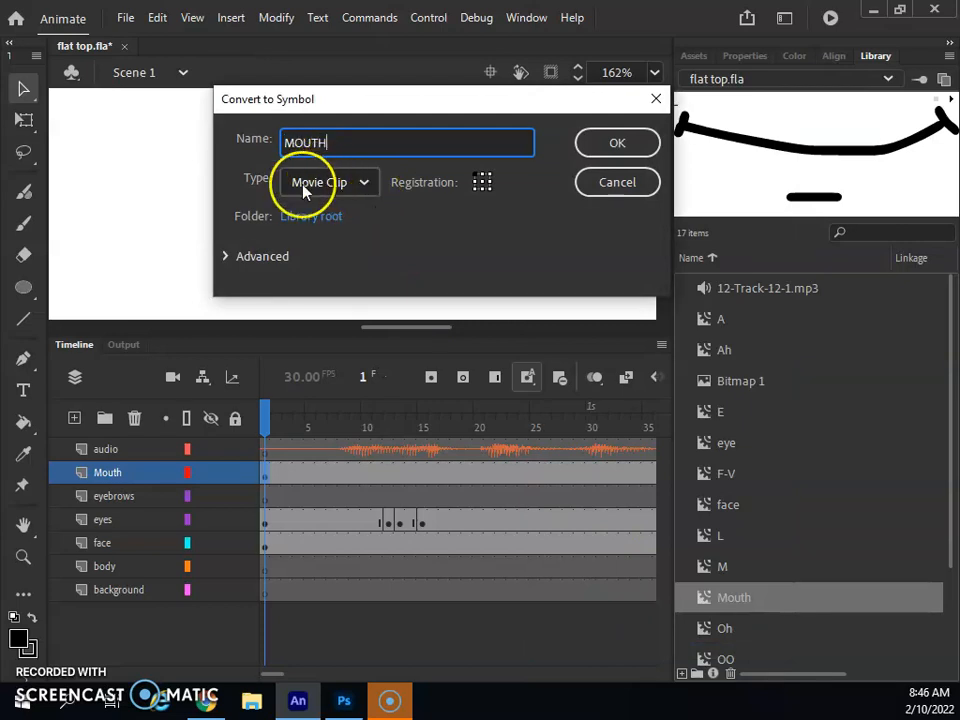
{"action": "left_click", "coordinate": [364, 184]}
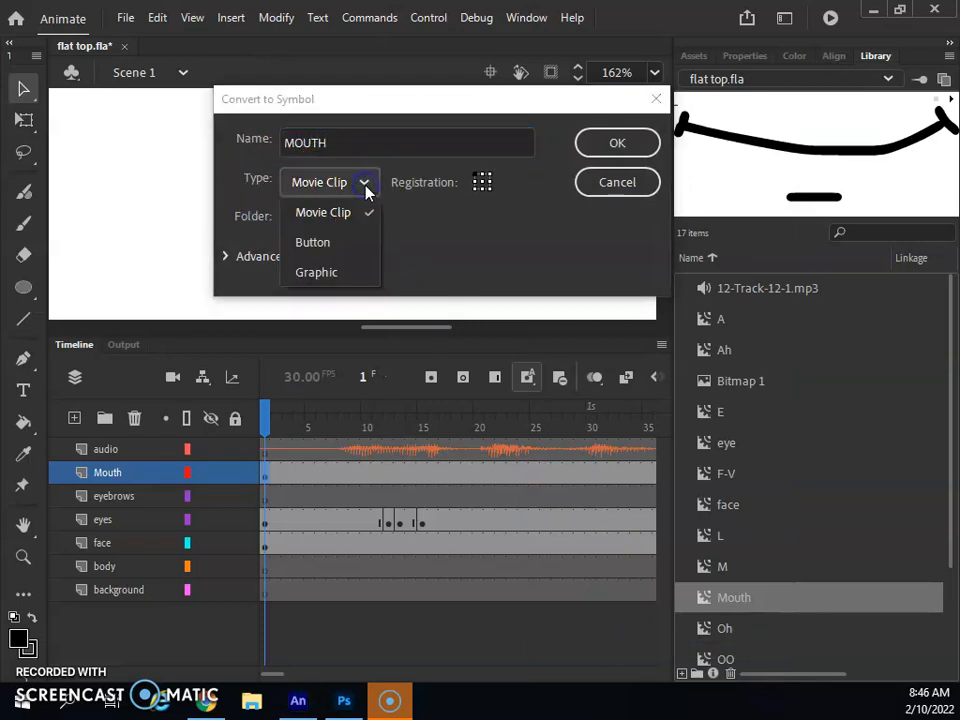
{"action": "left_click", "coordinate": [346, 275]}
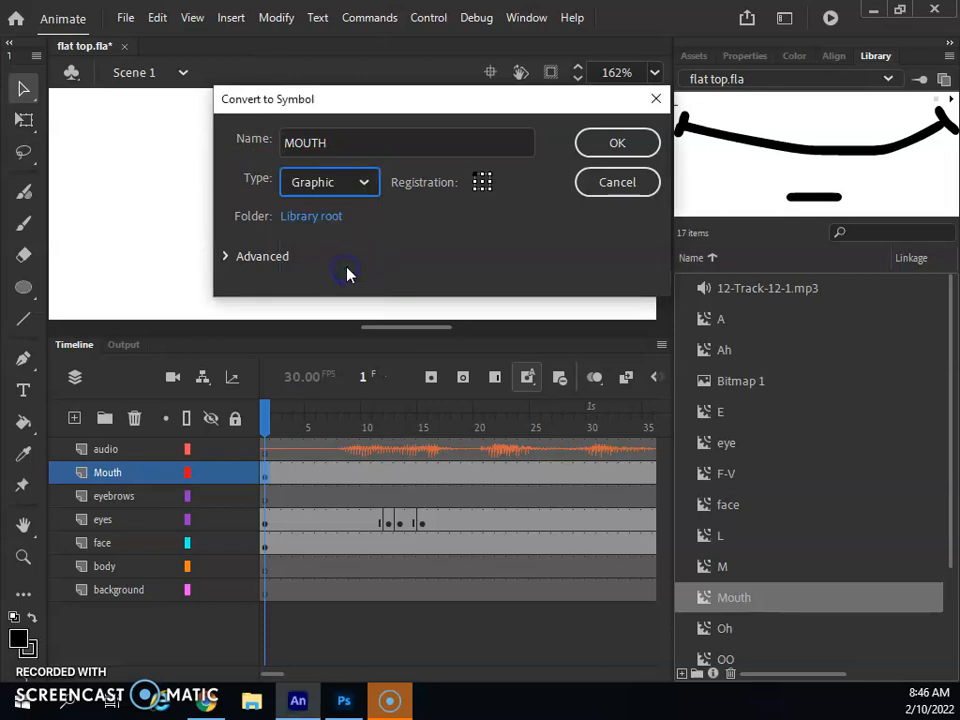
{"action": "left_click", "coordinate": [615, 143]}
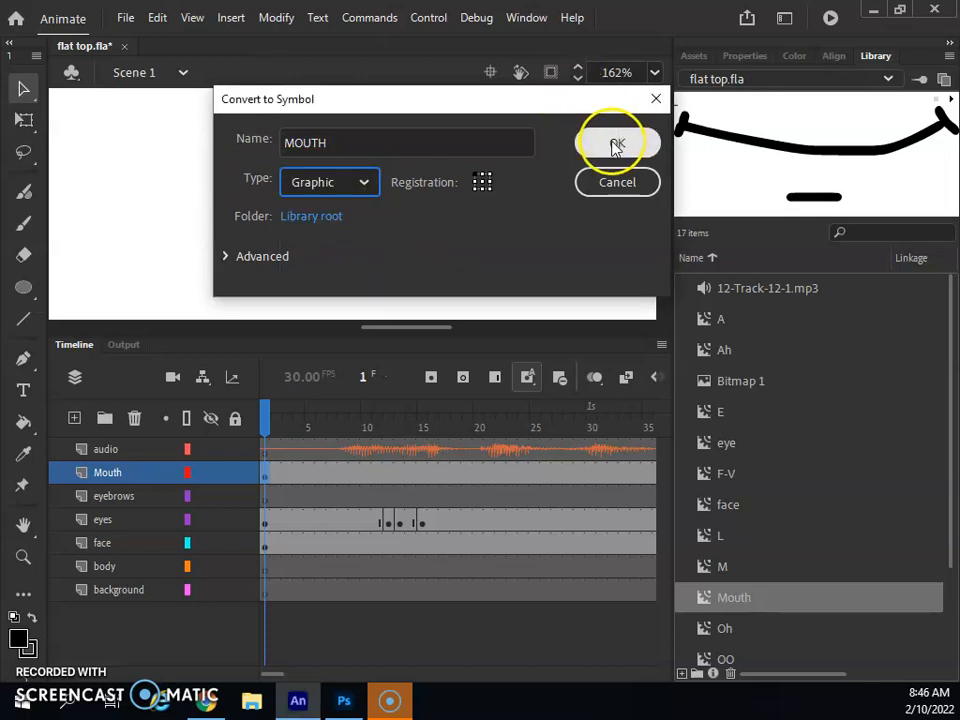
{"action": "left_click", "coordinate": [606, 229]}
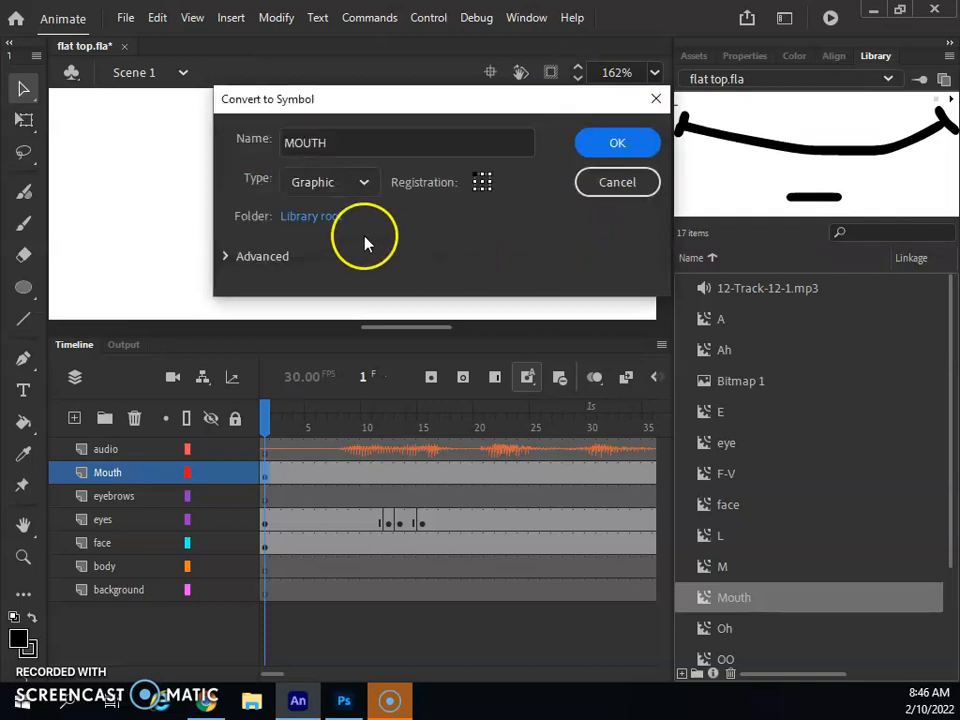
- Rename the symbol to MOUTH2, create it, and open it for editing
{"action": "left_click", "coordinate": [351, 139]}
{"action": "type", "text": "2"}
{"action": "left_click", "coordinate": [620, 143]}
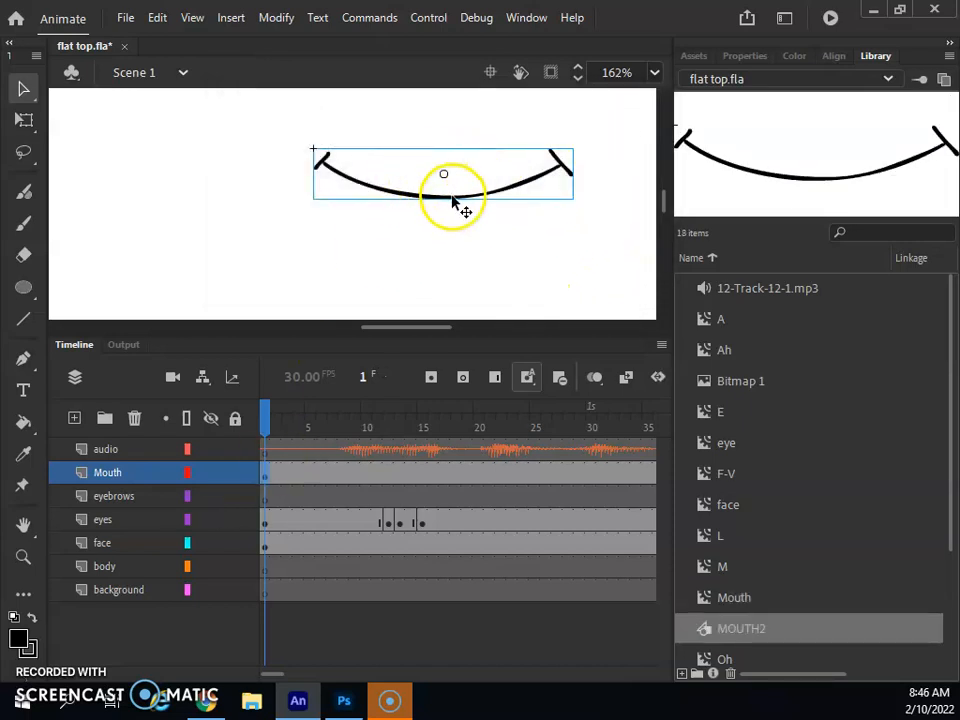
{"action": "double_click", "coordinate": [452, 203]}
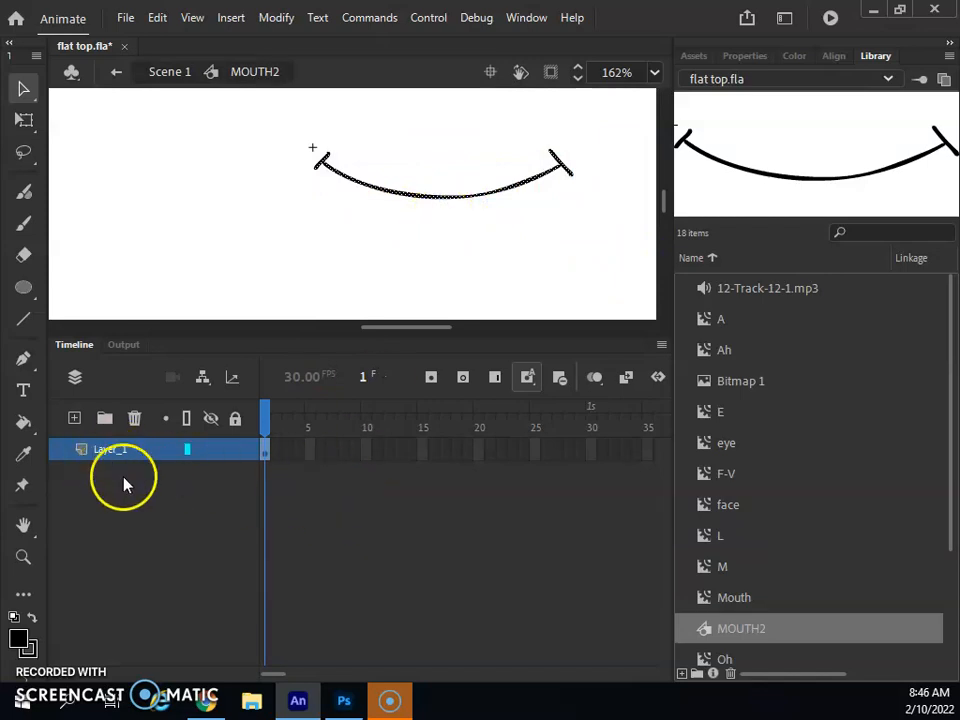
- Insert a blank keyframe on frame 2 of MOUTH2's Layer_1
{"action": "left_click", "coordinate": [277, 458]}
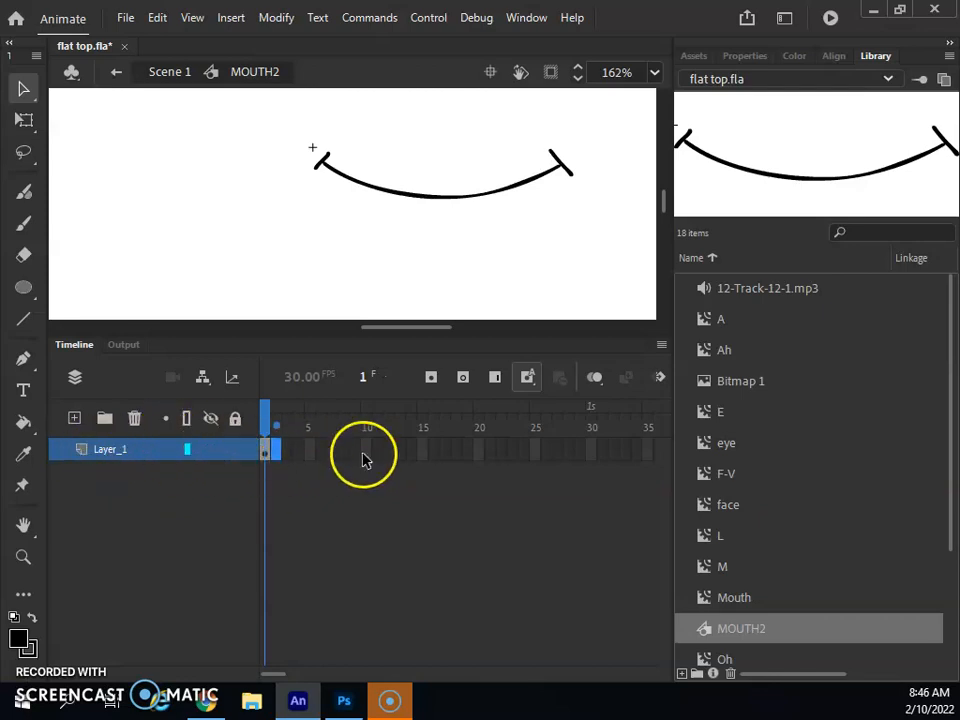
{"action": "left_click_drag", "start_coordinate": [296, 458], "coordinate": [278, 459]}
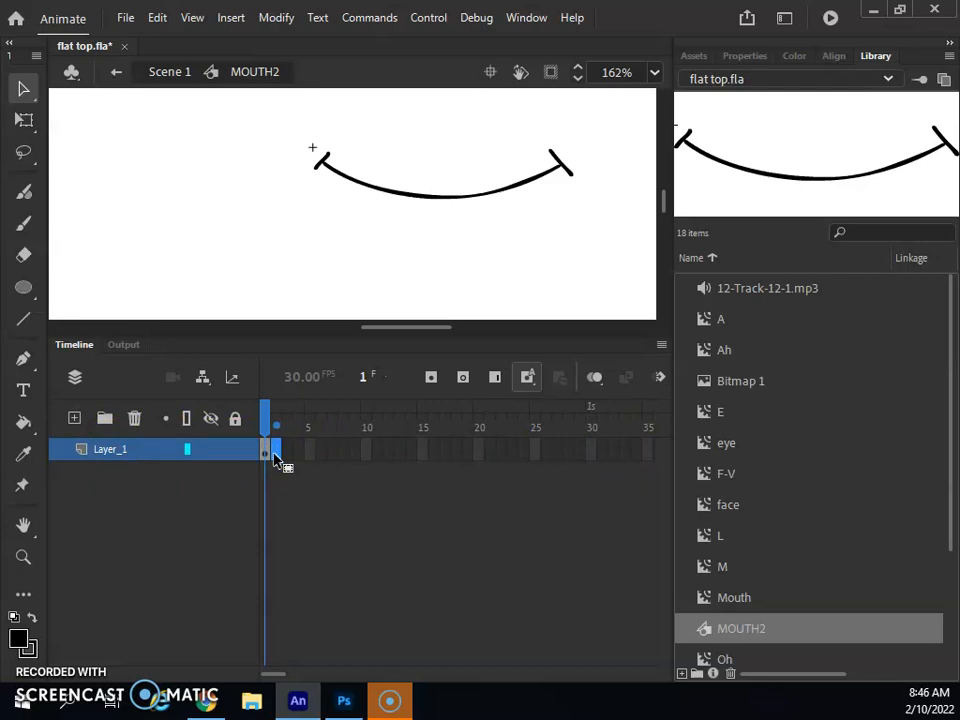
{"action": "left_click_drag", "start_coordinate": [270, 456], "coordinate": [281, 458]}
{"action": "right_click", "coordinate": [280, 458]}
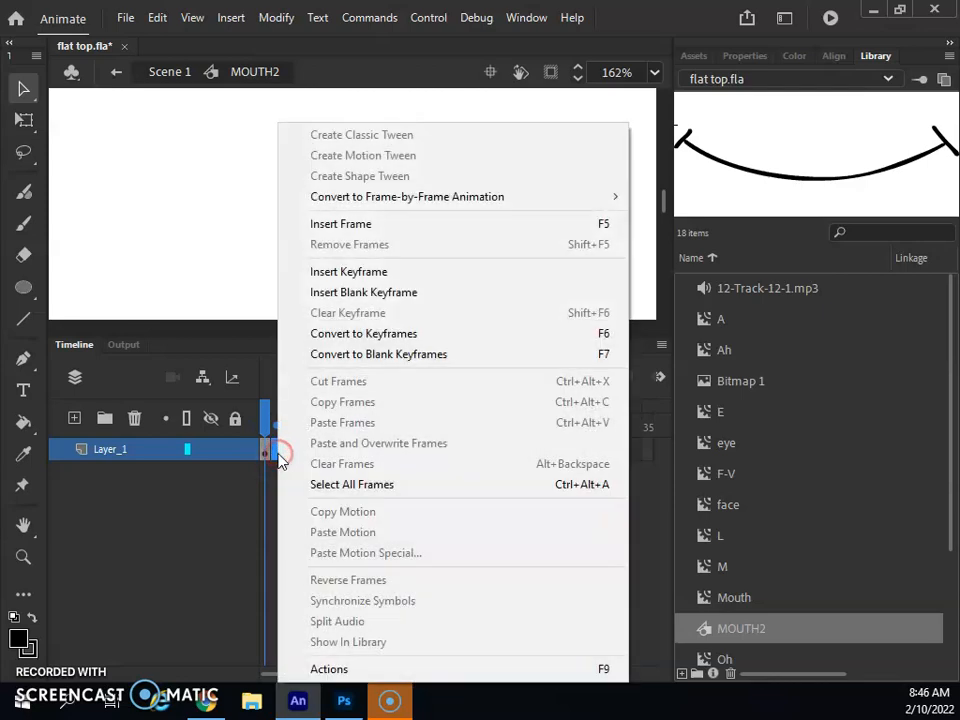
{"action": "left_click", "coordinate": [378, 292]}
- Add blank keyframes on frames 3 through 13 with F7
{"action": "left_click", "coordinate": [287, 458]}
{"action": "key", "text": "F7"}
{"action": "left_click", "coordinate": [299, 455]}
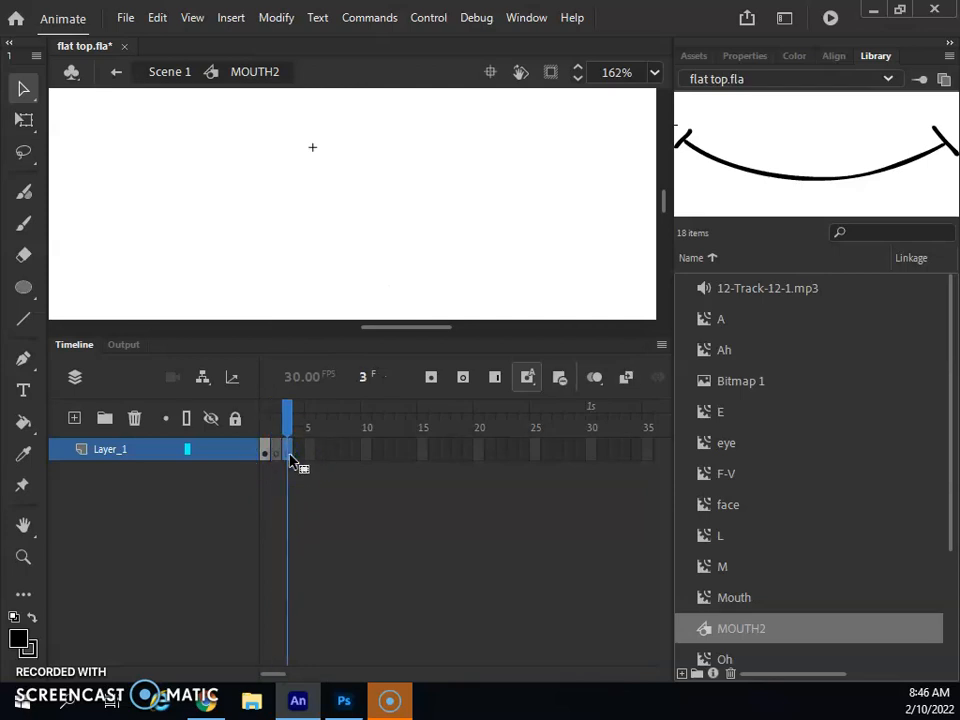
{"action": "key", "text": "F7"}
{"action": "left_click", "coordinate": [309, 456]}
{"action": "key", "text": "F7"}
{"action": "left_click", "coordinate": [321, 456]}
{"action": "key", "text": "F7"}
{"action": "left_click", "coordinate": [331, 456]}
{"action": "key", "text": "F7"}
{"action": "left_click", "coordinate": [345, 458]}
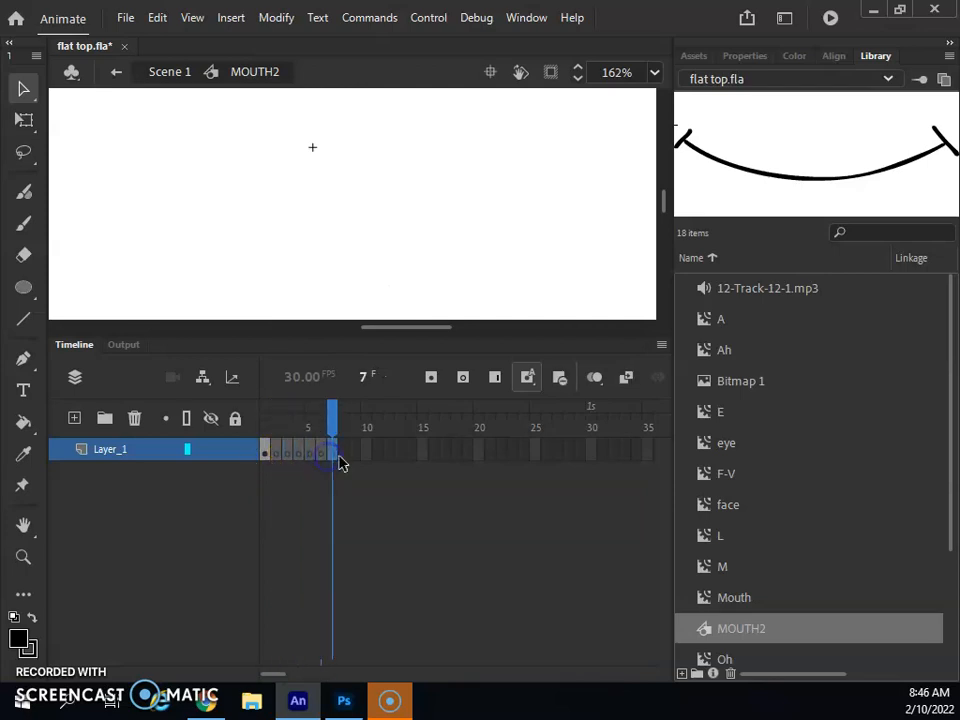
{"action": "key", "text": "F7"}
{"action": "left_click", "coordinate": [356, 458]}
{"action": "key", "text": "F7"}
{"action": "left_click", "coordinate": [367, 458]}
{"action": "key", "text": "F7"}
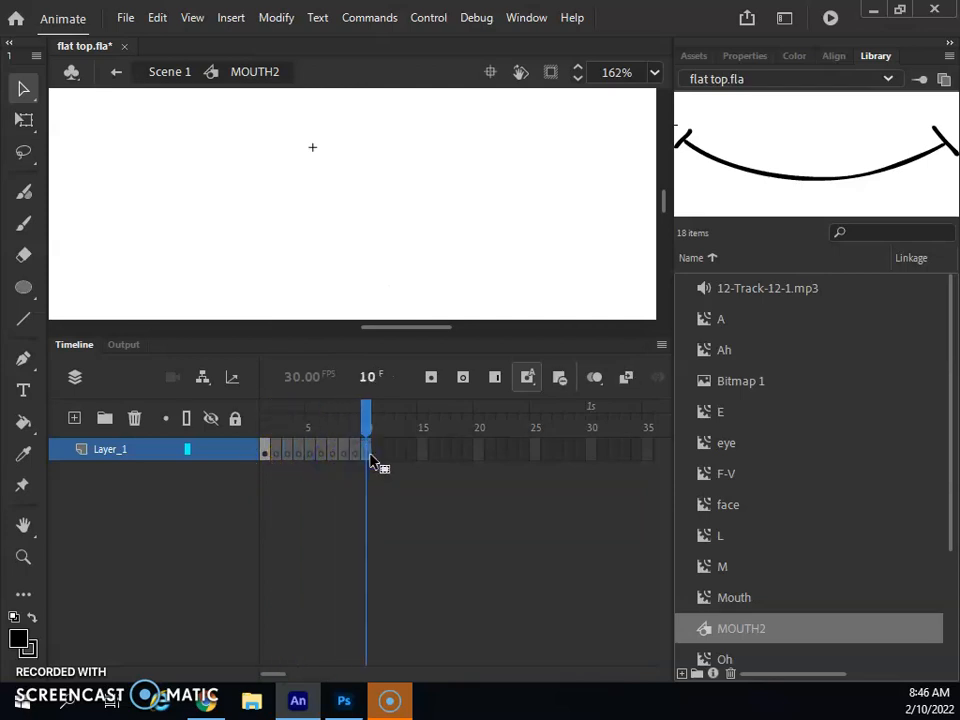
{"action": "left_click", "coordinate": [378, 456]}
{"action": "key", "text": "F7"}
{"action": "left_click", "coordinate": [389, 456]}
{"action": "key", "text": "F7"}
{"action": "left_click", "coordinate": [400, 456]}
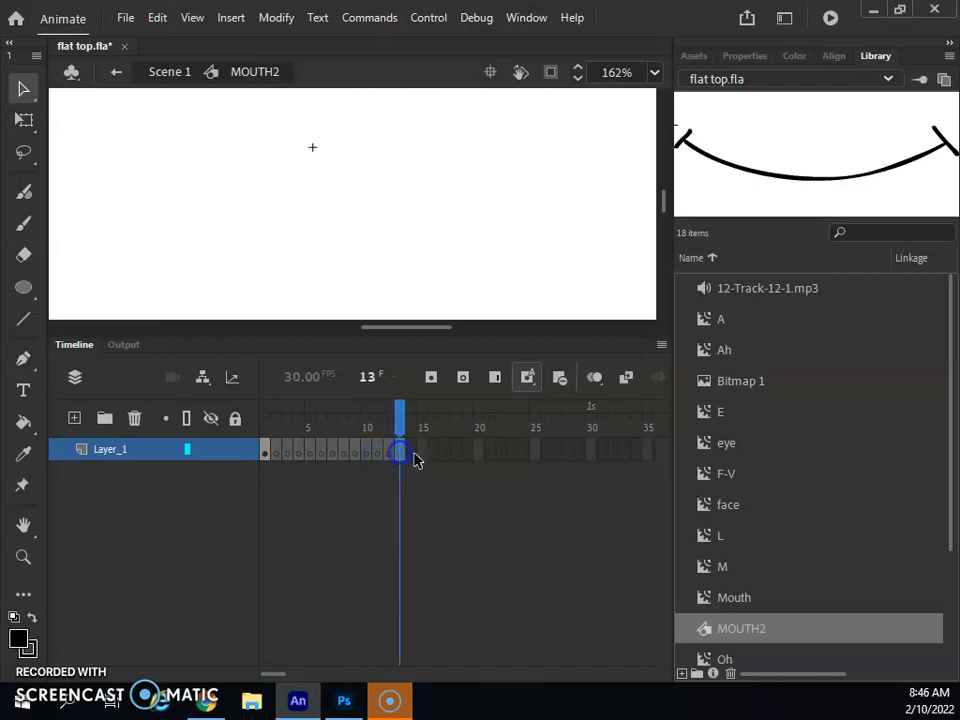
- Return to frame 2 and turn on onion skinning
{"action": "left_click", "coordinate": [278, 426]}
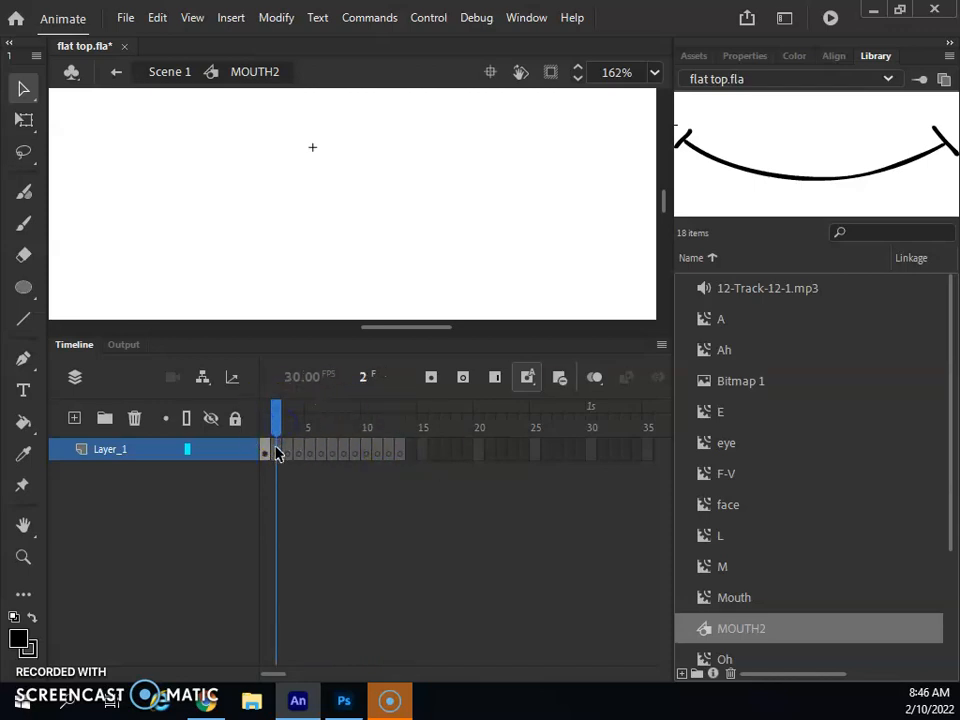
{"action": "left_click", "coordinate": [319, 401]}
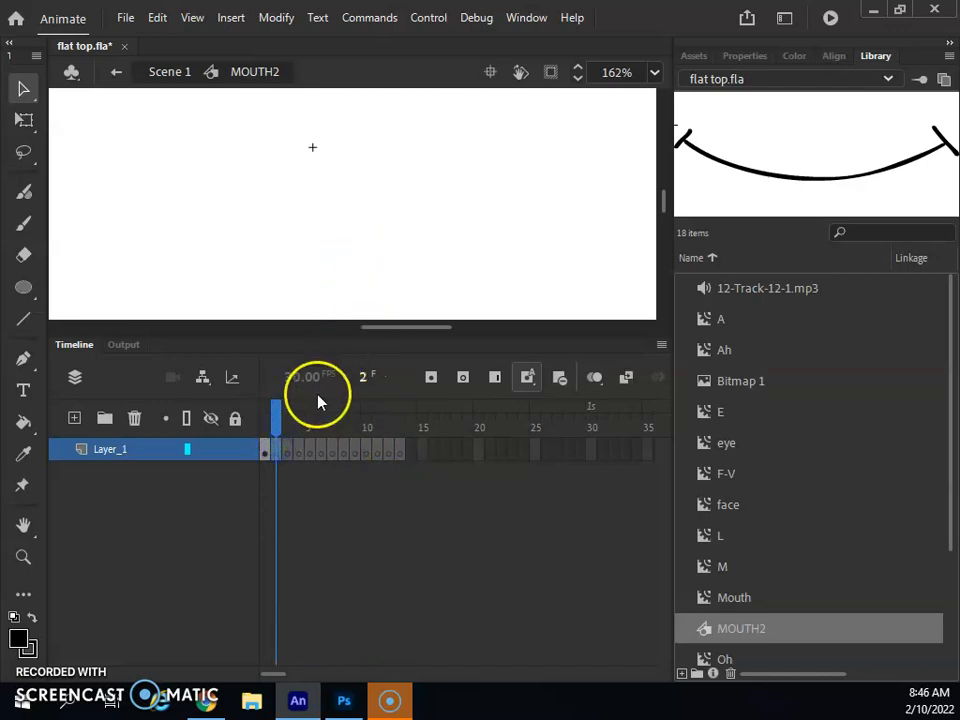
{"action": "left_click", "coordinate": [596, 378]}
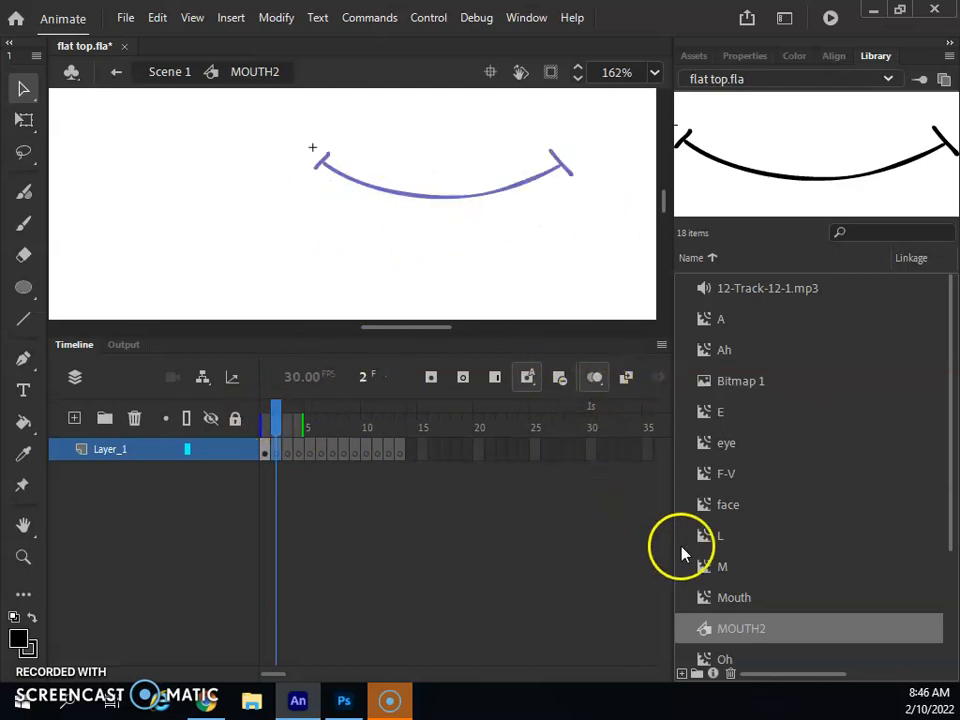
- Place and widen the A mouth on frame 2 and the Ah mouth on frame 3
{"action": "left_click_drag", "start_coordinate": [716, 320], "coordinate": [436, 212]}
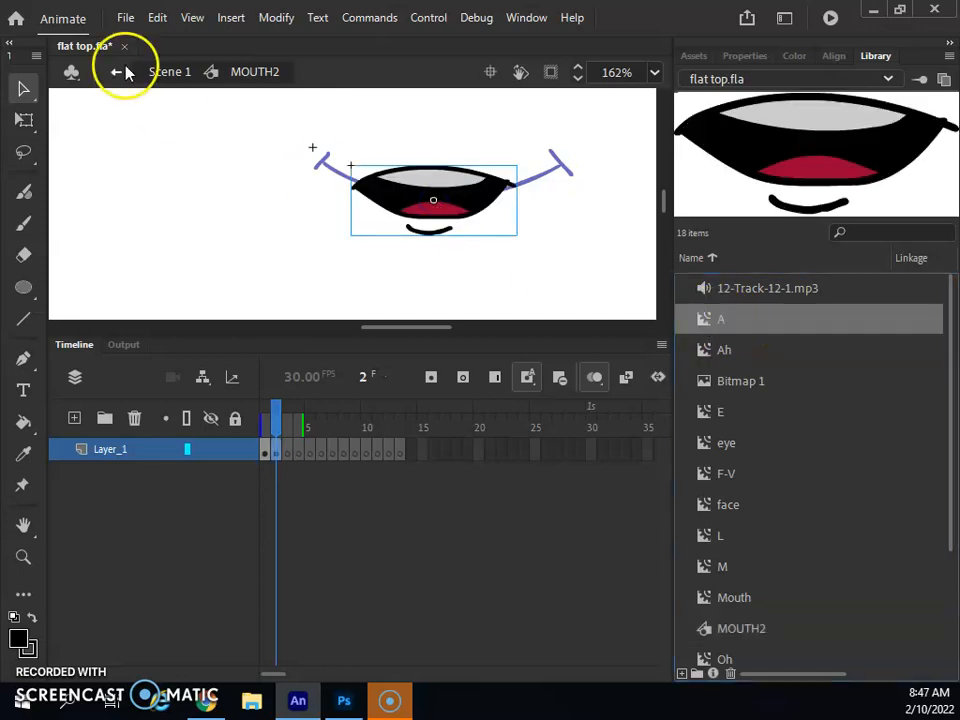
{"action": "left_click", "coordinate": [18, 120]}
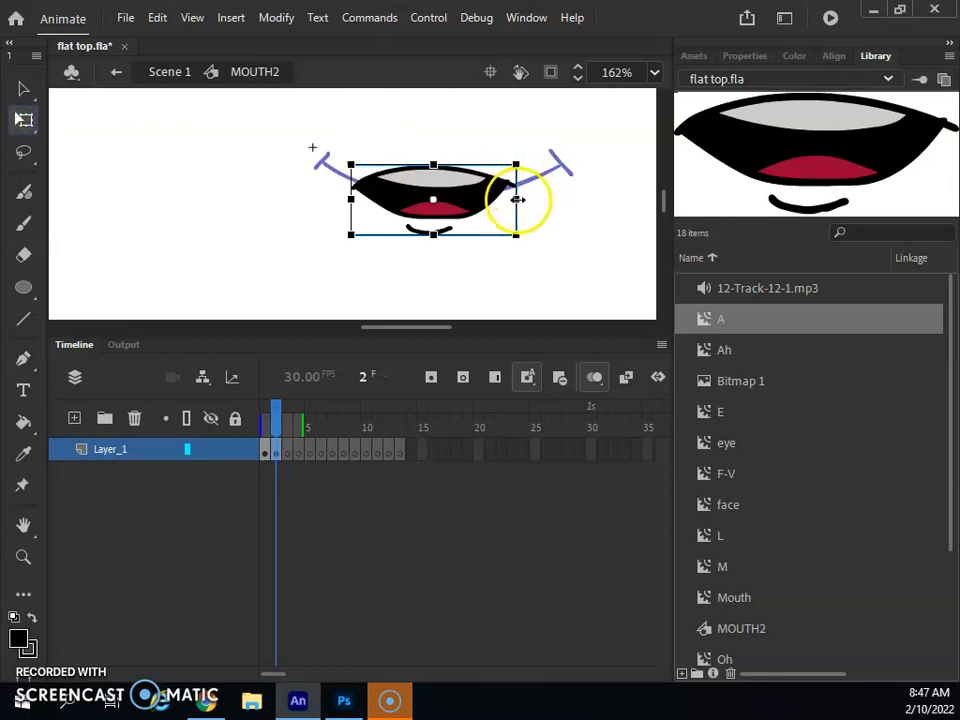
{"action": "left_click_drag", "start_coordinate": [517, 199], "coordinate": [557, 196]}
{"action": "left_click_drag", "start_coordinate": [440, 190], "coordinate": [442, 169]}
{"action": "left_click_drag", "start_coordinate": [276, 420], "coordinate": [290, 422]}
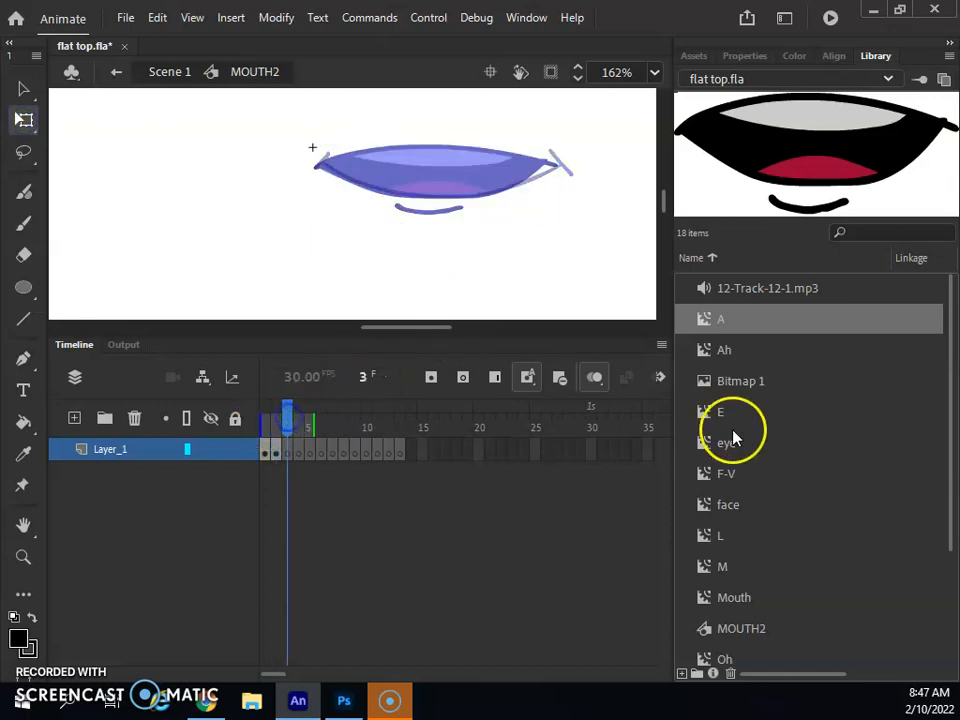
{"action": "left_click_drag", "start_coordinate": [724, 350], "coordinate": [454, 200]}
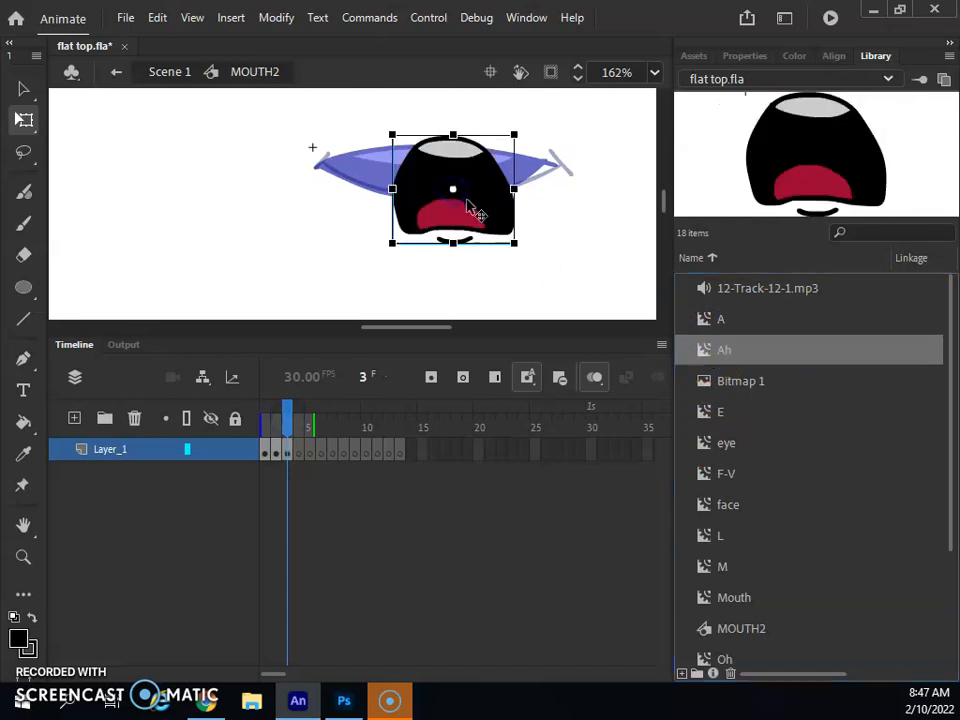
{"action": "left_click_drag", "start_coordinate": [514, 189], "coordinate": [481, 195]}
- Place the E mouth on frame 4 and a widened F-V mouth on frame 5
{"action": "left_click", "coordinate": [302, 448]}
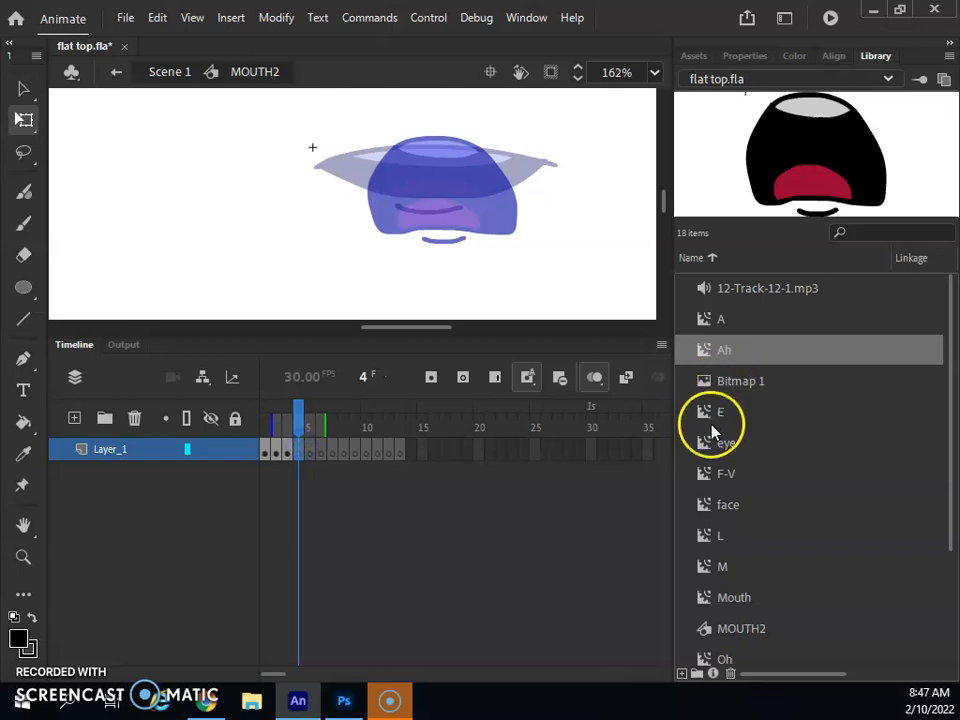
{"action": "left_click_drag", "start_coordinate": [713, 430], "coordinate": [541, 283]}
{"action": "left_click_drag", "start_coordinate": [444, 203], "coordinate": [555, 176]}
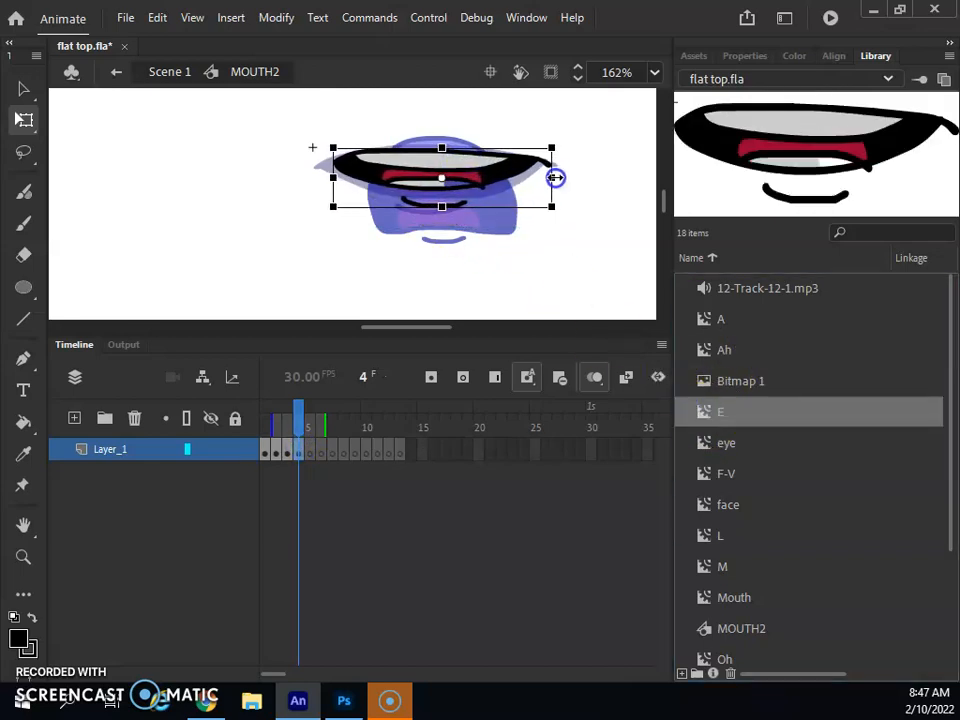
{"action": "left_click", "coordinate": [310, 452]}
{"action": "left_click_drag", "start_coordinate": [703, 474], "coordinate": [484, 270]}
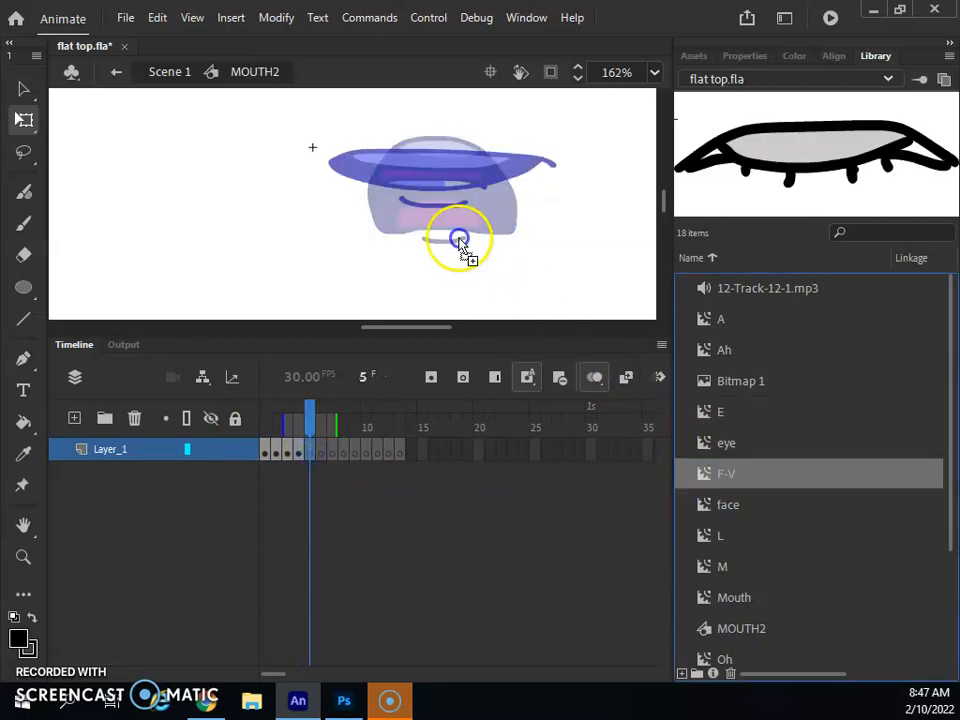
{"action": "left_click_drag", "start_coordinate": [433, 183], "coordinate": [437, 176]}
{"action": "left_click_drag", "start_coordinate": [494, 178], "coordinate": [545, 179]}
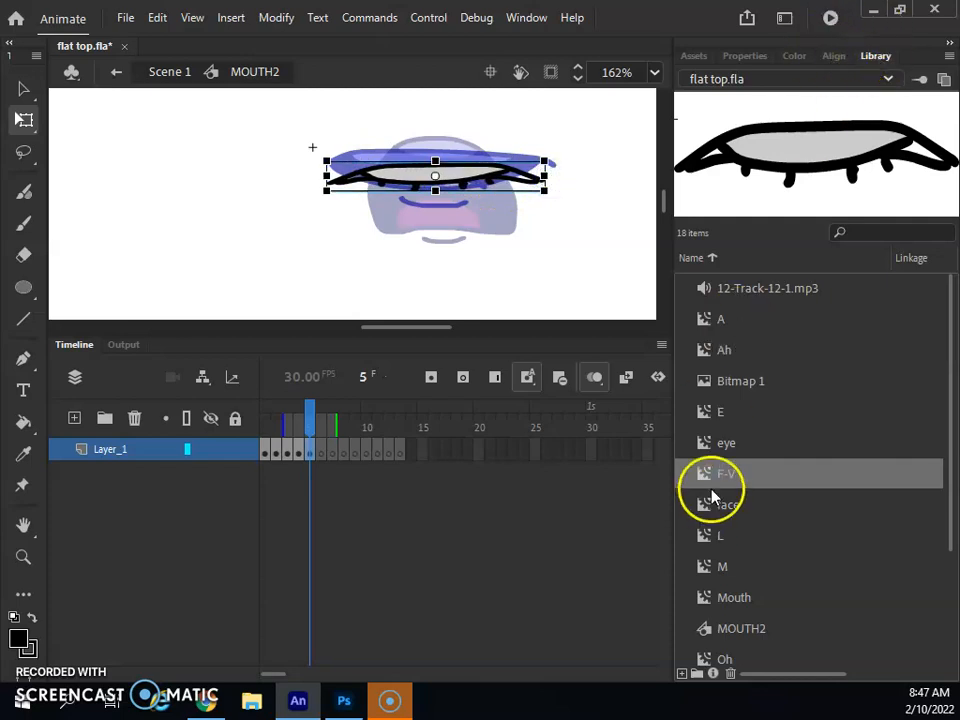
- Place widened L and M mouths on frames 6 and 7
{"action": "left_click", "coordinate": [324, 450]}
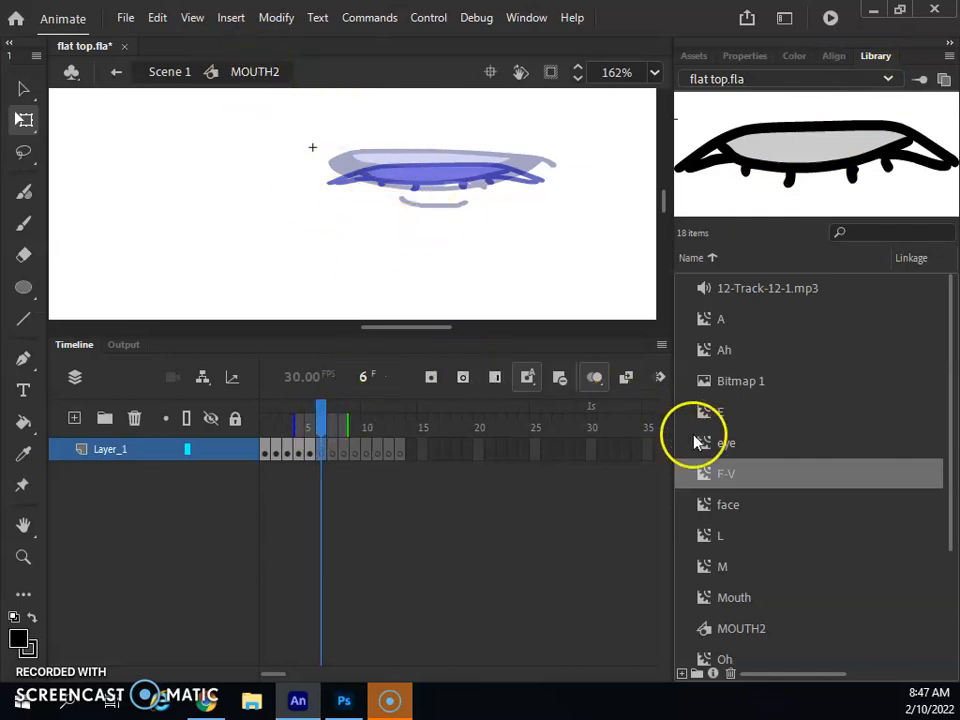
{"action": "left_click", "coordinate": [708, 536]}
{"action": "left_click_drag", "start_coordinate": [430, 180], "coordinate": [432, 182]}
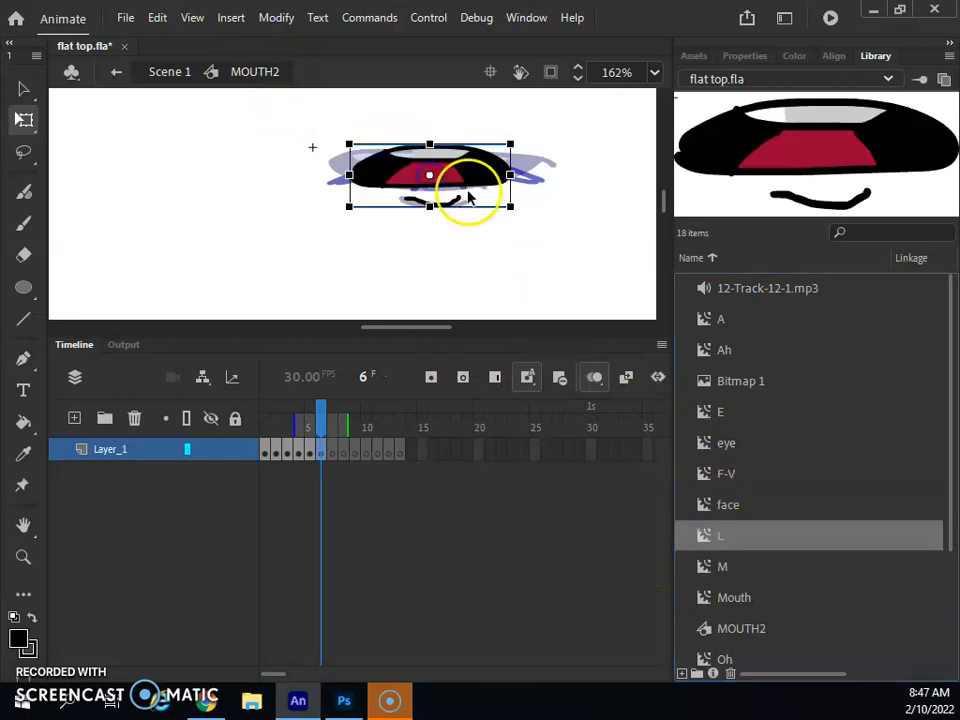
{"action": "left_click_drag", "start_coordinate": [508, 175], "coordinate": [543, 175]}
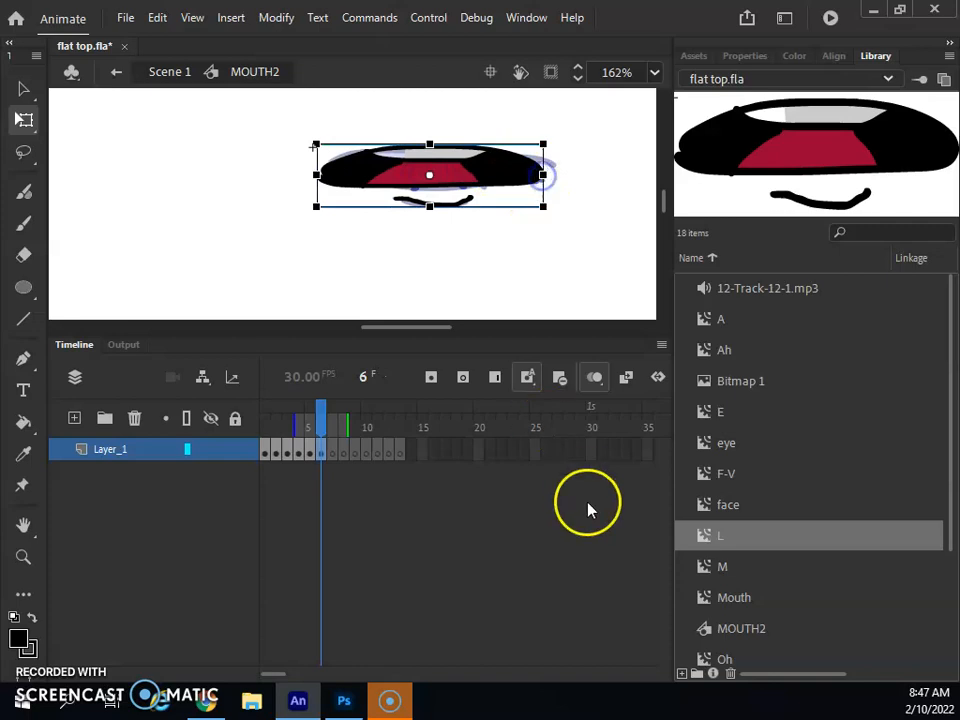
{"action": "left_click", "coordinate": [333, 449]}
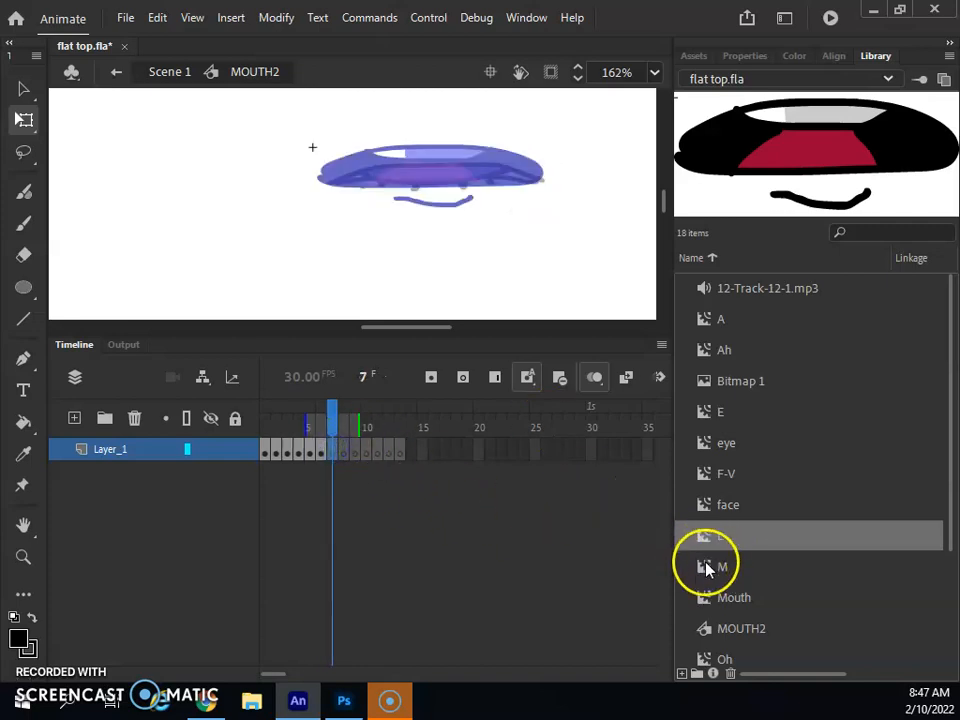
{"action": "left_click_drag", "start_coordinate": [705, 568], "coordinate": [433, 180]}
{"action": "left_click_drag", "start_coordinate": [493, 175], "coordinate": [536, 173]}
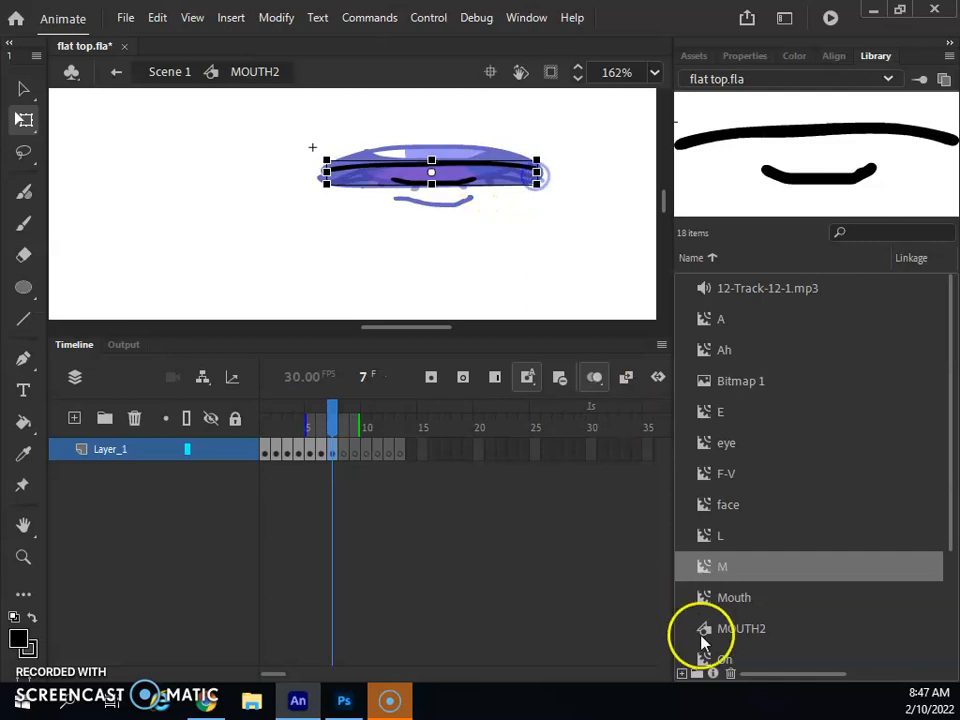
{"action": "left_click", "coordinate": [344, 449]}
- Place the Oh, OO and R mouths on frames 8, 9 and 10, enlarging Oh
{"action": "scroll", "coordinate": [722, 652], "scroll_direction": "down", "scroll_amount": 3}
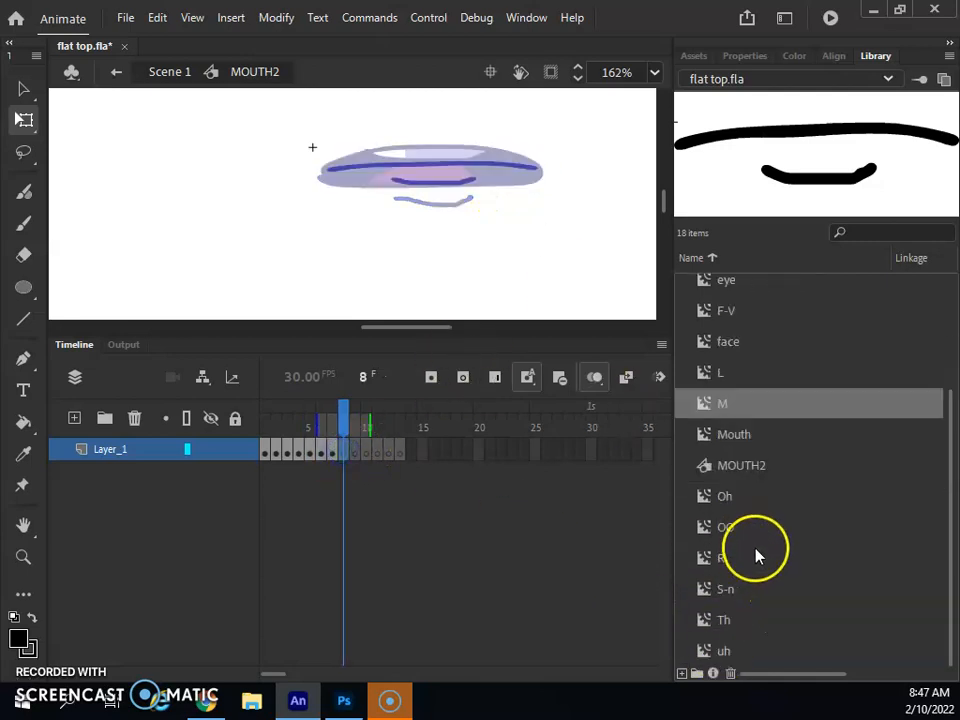
{"action": "left_click", "coordinate": [703, 496]}
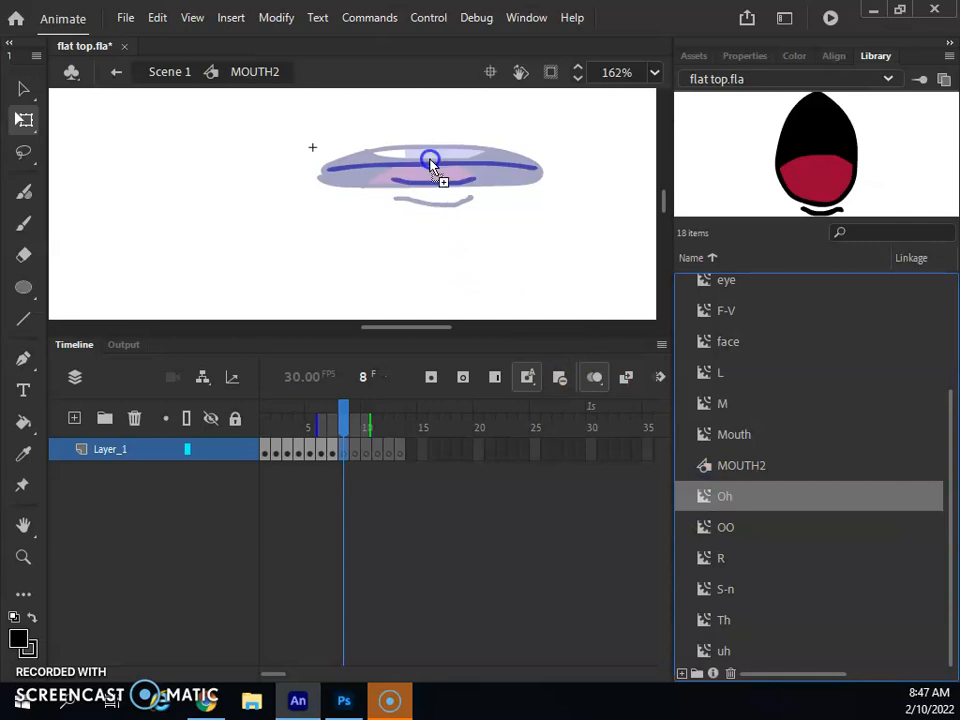
{"action": "left_click_drag", "start_coordinate": [434, 188], "coordinate": [435, 189]}
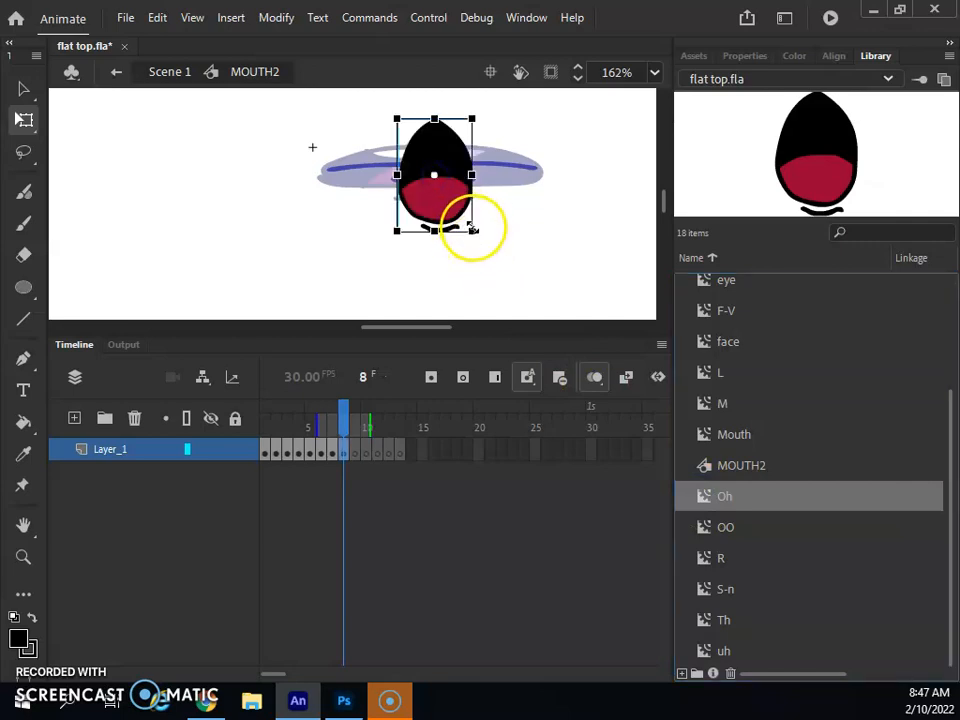
{"action": "left_click_drag", "start_coordinate": [473, 229], "coordinate": [497, 240]}
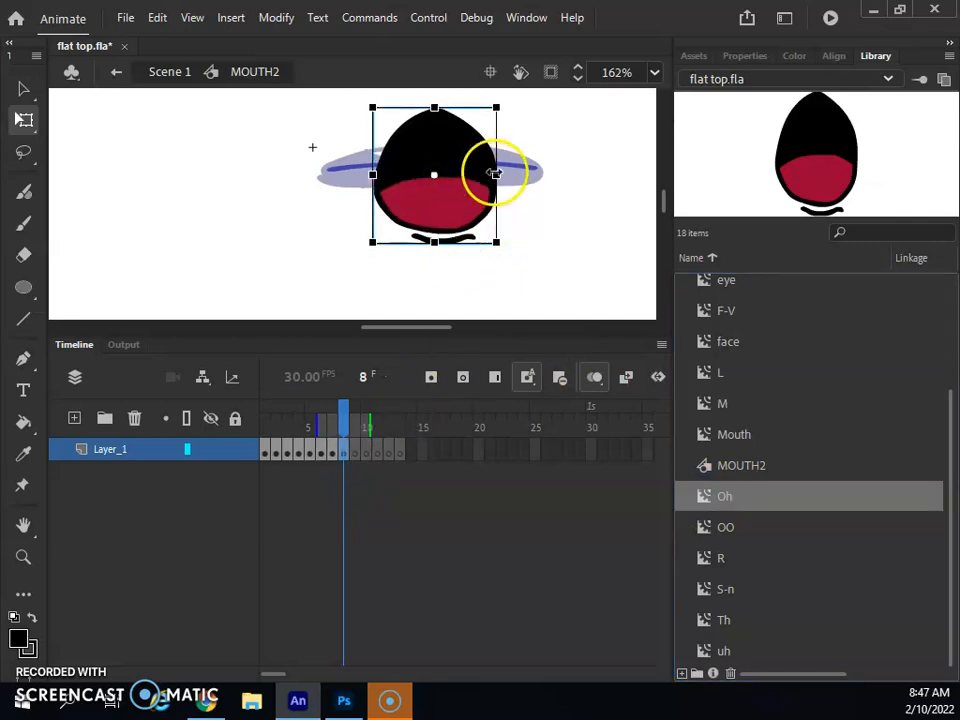
{"action": "left_click", "coordinate": [358, 452]}
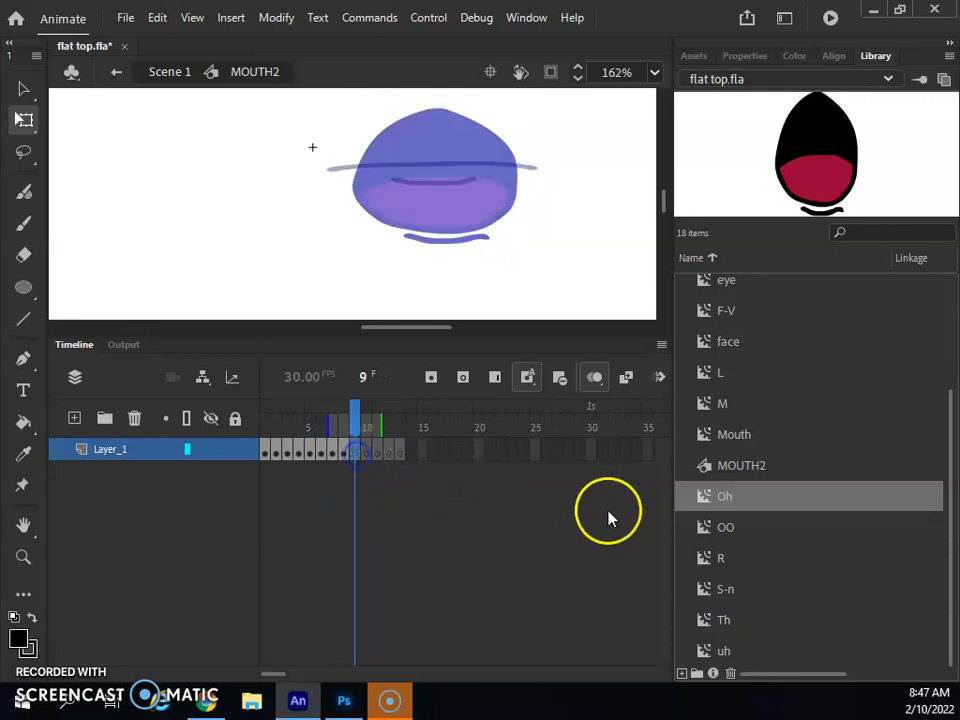
{"action": "left_click_drag", "start_coordinate": [714, 532], "coordinate": [484, 168]}
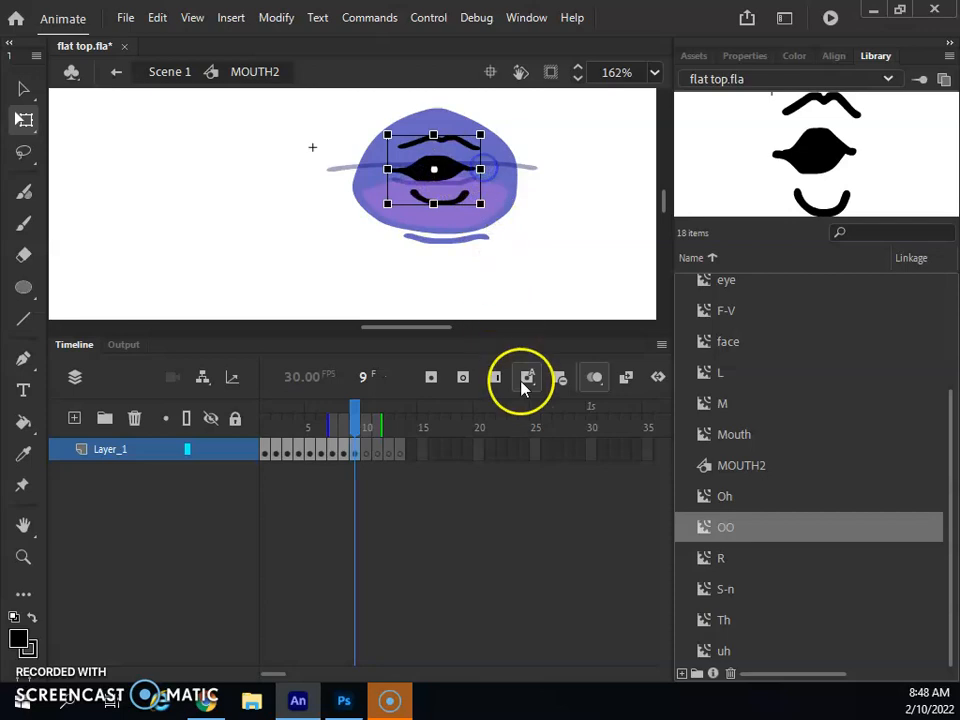
{"action": "left_click", "coordinate": [368, 452]}
{"action": "left_click_drag", "start_coordinate": [714, 566], "coordinate": [481, 164]}
- Place S-n, Th and uh mouths on frames 11–13, review, and turn off onion skinning
{"action": "left_click", "coordinate": [380, 453]}
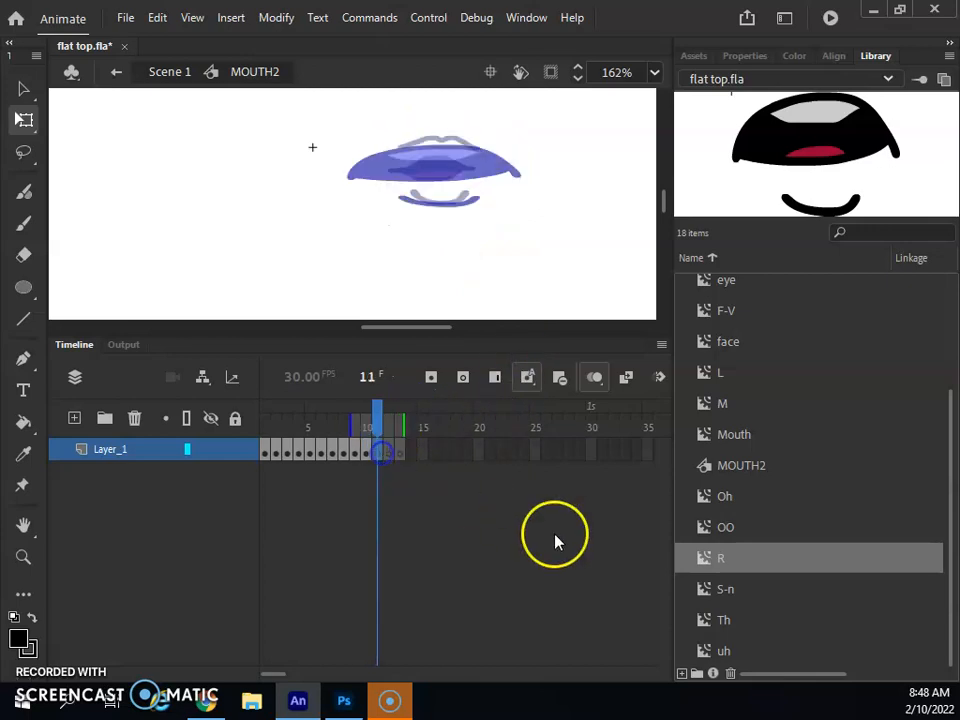
{"action": "left_click_drag", "start_coordinate": [703, 590], "coordinate": [456, 162]}
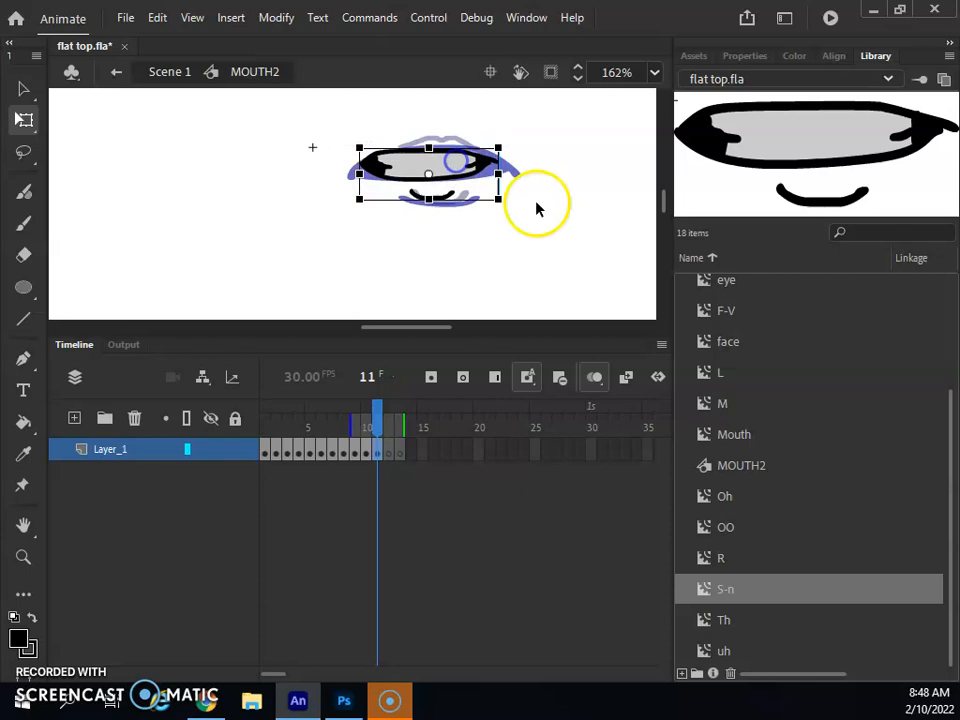
{"action": "left_click", "coordinate": [390, 452]}
{"action": "left_click_drag", "start_coordinate": [703, 622], "coordinate": [434, 178]}
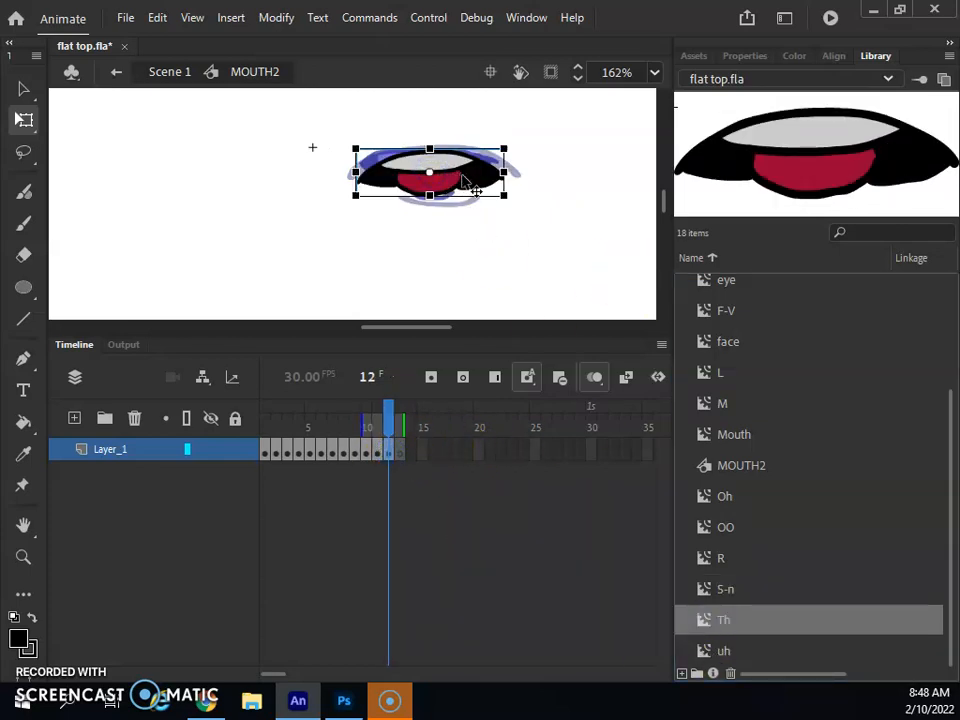
{"action": "mouse_move", "coordinate": [504, 172]}
{"action": "left_mouse_down"}
{"action": "mouse_move", "coordinate": [529, 165]}
{"action": "mouse_move", "coordinate": [487, 165]}
{"action": "left_mouse_up"}
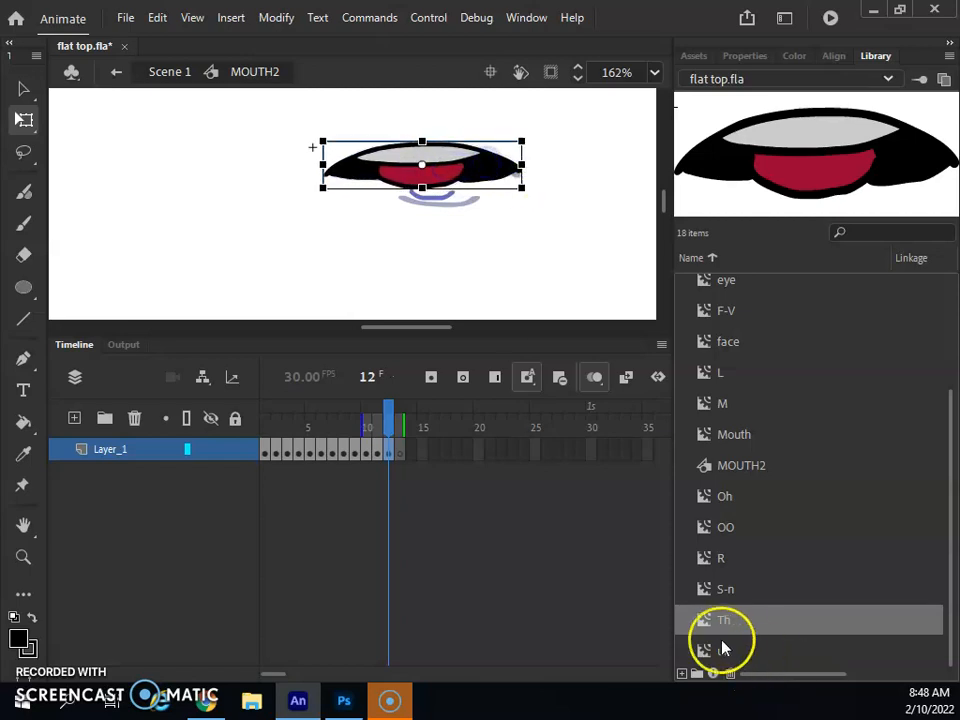
{"action": "left_click", "coordinate": [399, 449]}
{"action": "key", "text": "F7"}
{"action": "left_click_drag", "start_coordinate": [718, 662], "coordinate": [500, 176]}
{"action": "key", "text": "Up"}
{"action": "key", "text": "Up"}
{"action": "key", "text": "Up"}
{"action": "key", "text": "Up"}
{"action": "key", "text": "Up"}
{"action": "key", "text": "Up"}
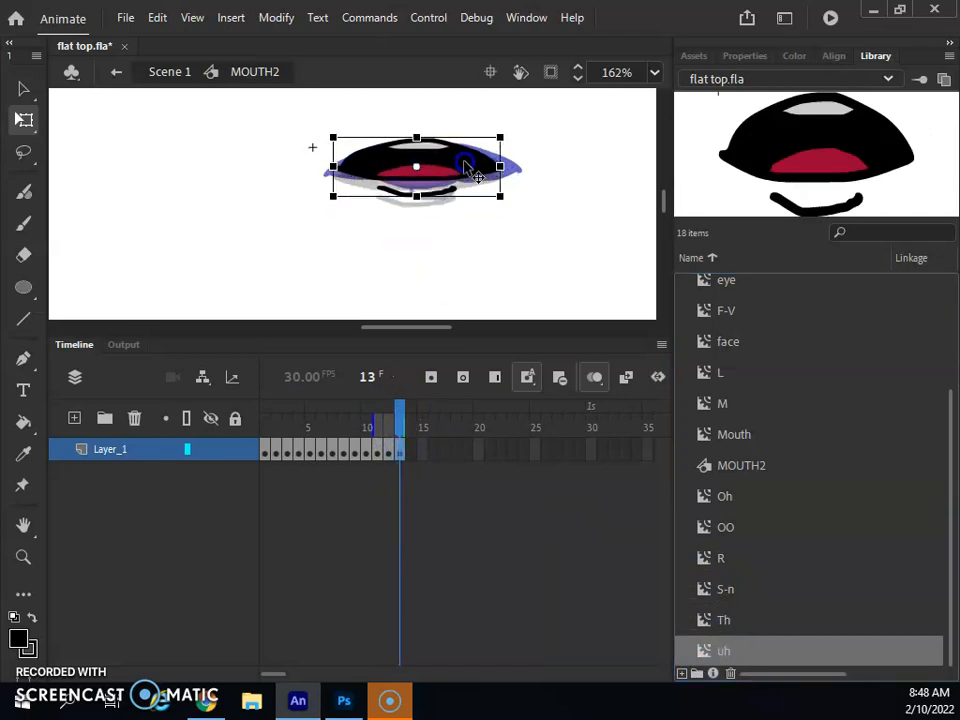
{"action": "mouse_move", "coordinate": [396, 420]}
{"action": "left_mouse_down"}
{"action": "mouse_move", "coordinate": [308, 418]}
{"action": "mouse_move", "coordinate": [362, 424]}
{"action": "mouse_move", "coordinate": [345, 428]}
{"action": "left_mouse_up"}
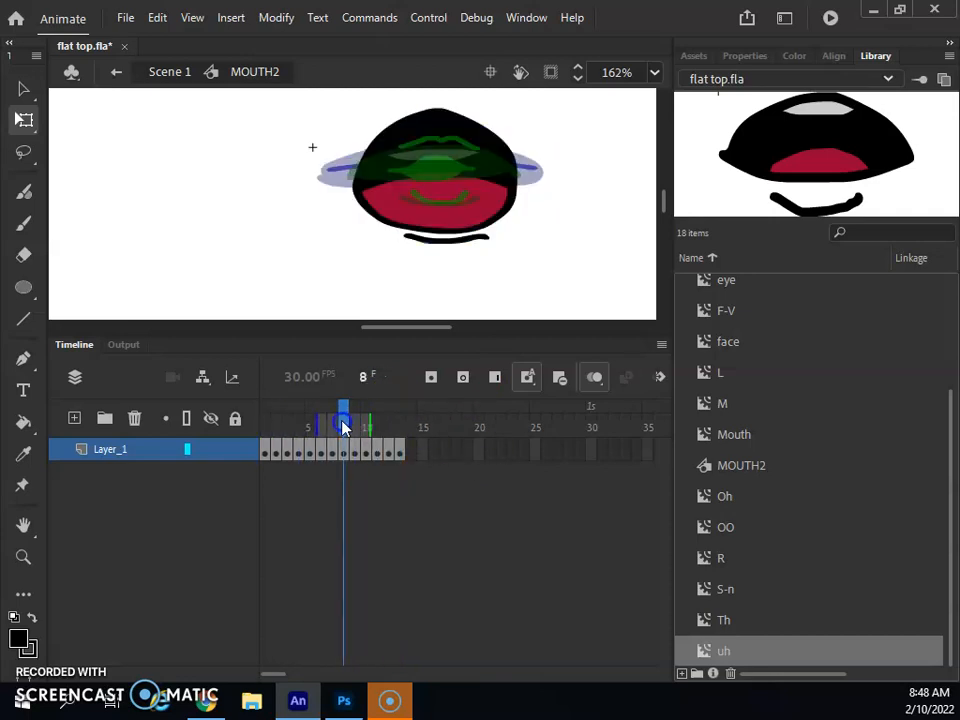
{"action": "left_click", "coordinate": [594, 377]}
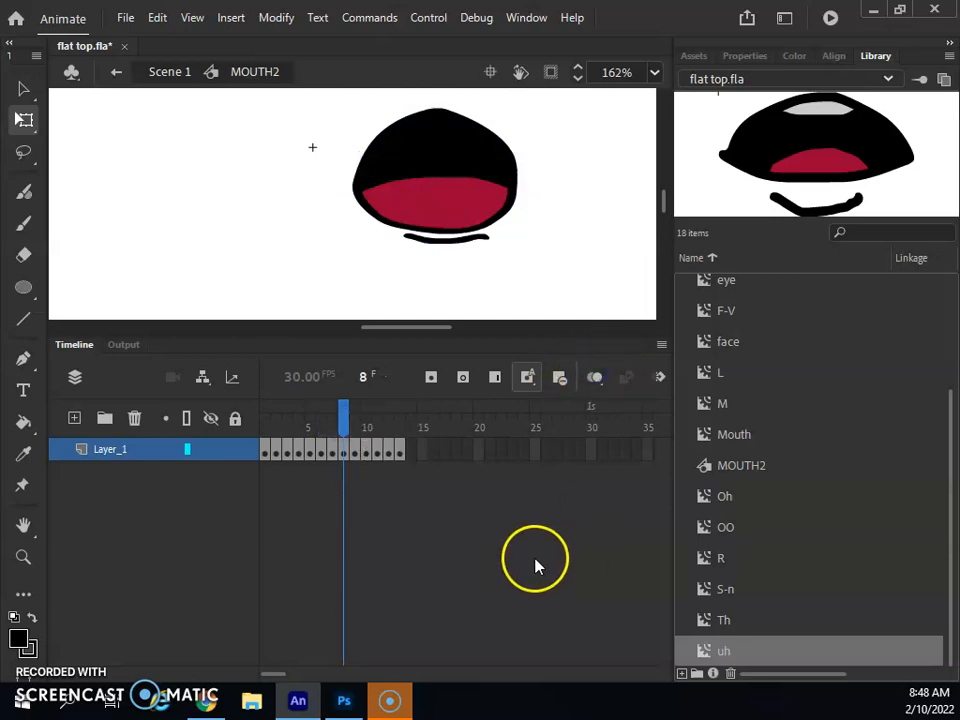
- Go back to Scene 1 frame 1 and show the Mouth layer's MOUTH2 instance properties
{"action": "left_click", "coordinate": [165, 72]}
{"action": "left_click_drag", "start_coordinate": [345, 410], "coordinate": [264, 414]}
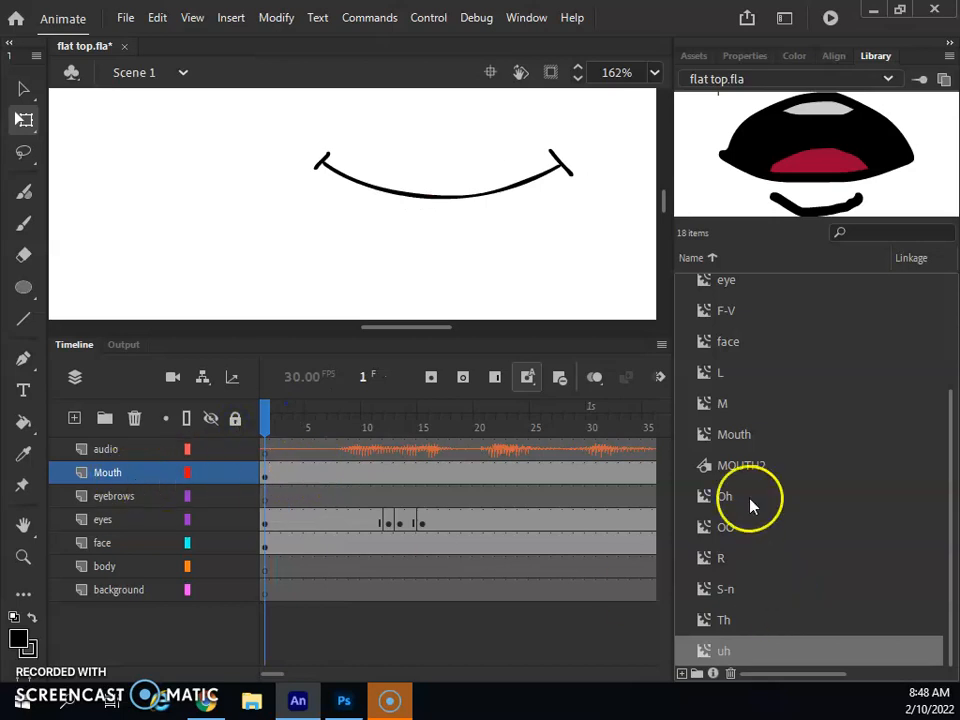
{"action": "left_click", "coordinate": [107, 472]}
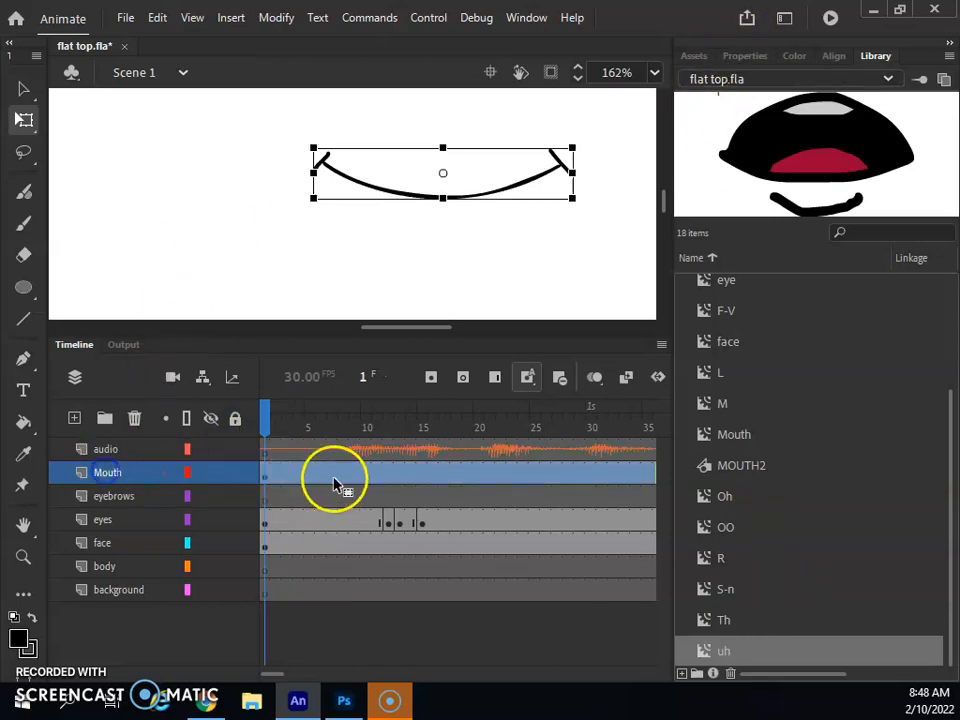
{"action": "left_click", "coordinate": [745, 57]}
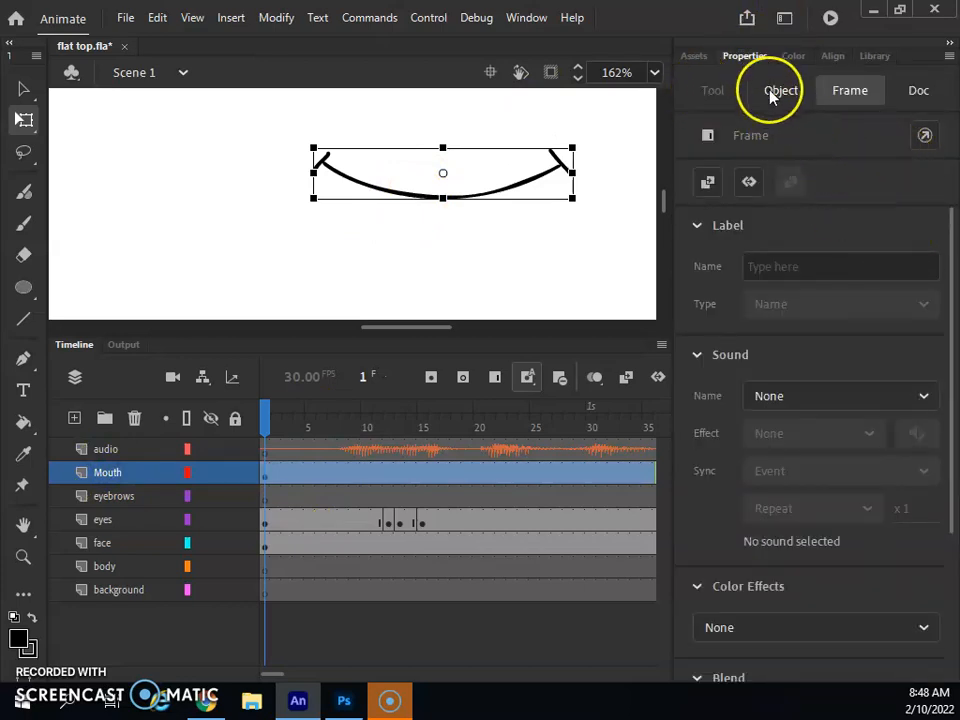
{"action": "scroll", "coordinate": [921, 411], "scroll_direction": "down", "scroll_amount": 2}
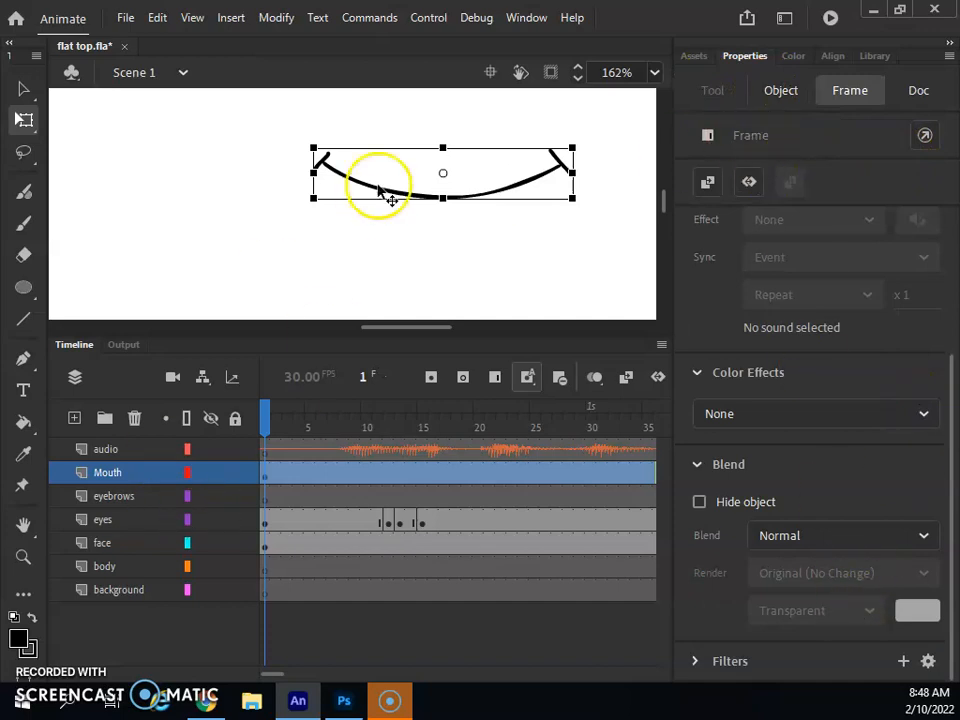
{"action": "double_click", "coordinate": [395, 194]}
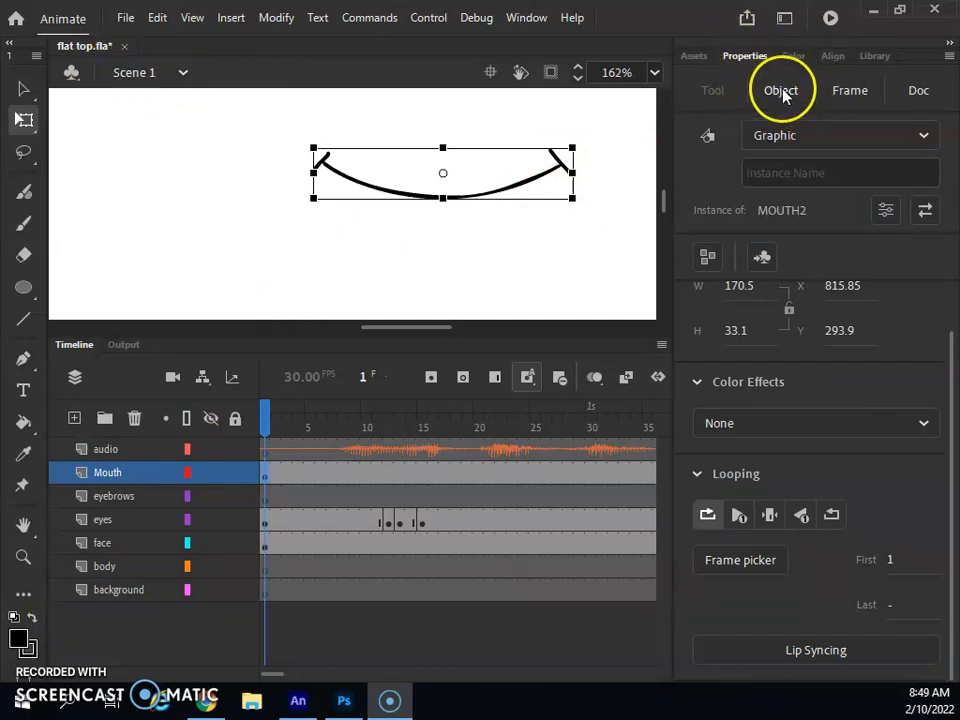
- In Lip Syncing, assign mouth frame 2 to Ah and frame 4 to D and Ee, syncing to the audio layer
{"action": "left_click", "coordinate": [818, 652]}
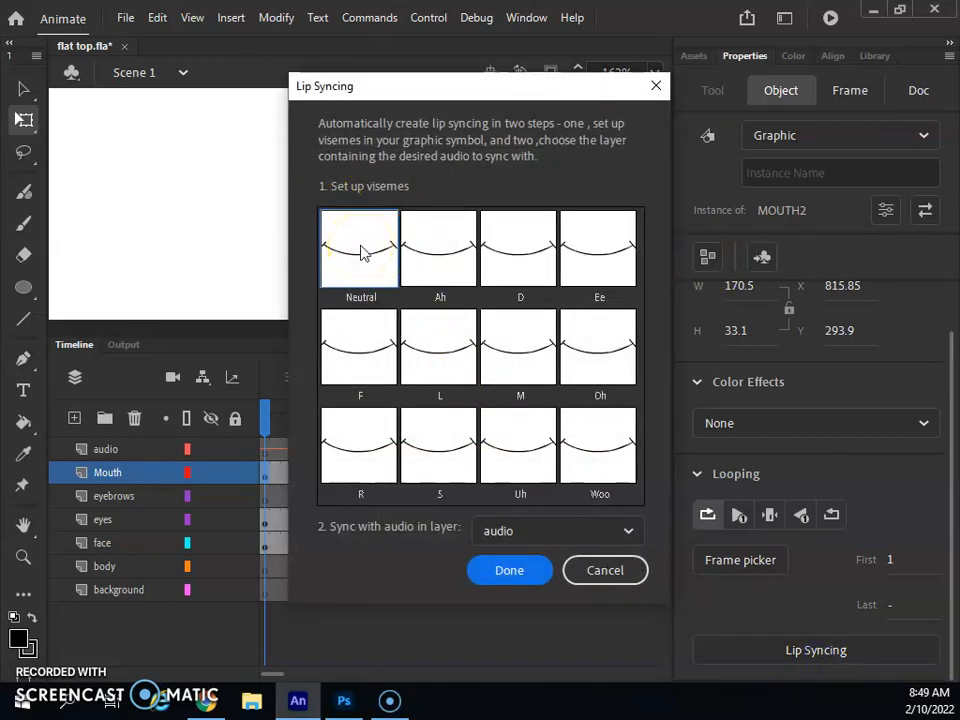
{"action": "left_click", "coordinate": [452, 256]}
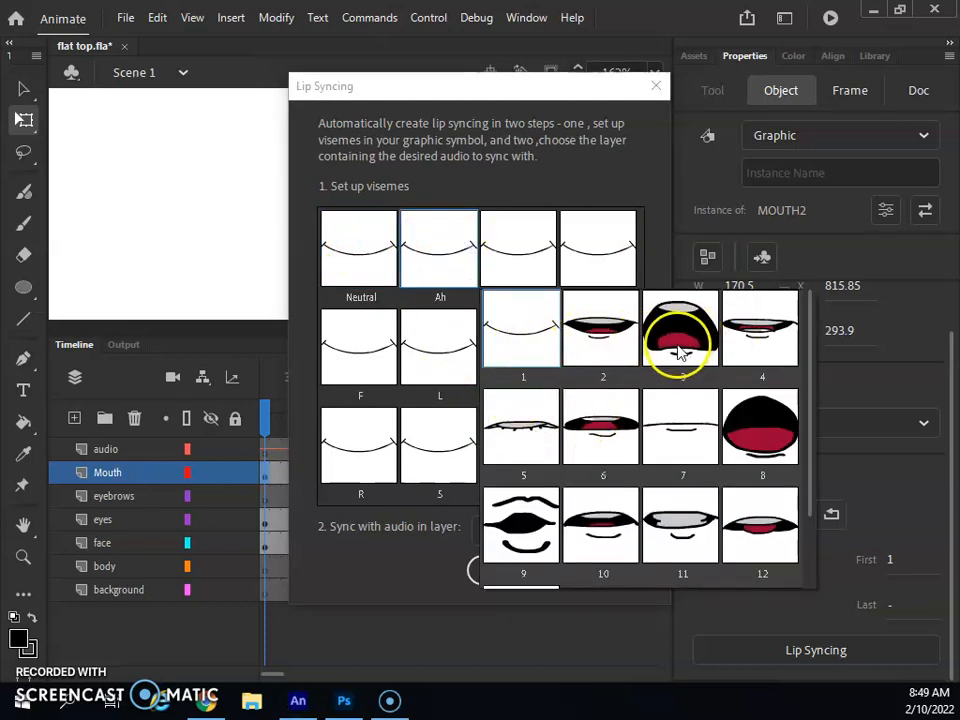
{"action": "left_click", "coordinate": [587, 343]}
{"action": "left_click", "coordinate": [519, 257]}
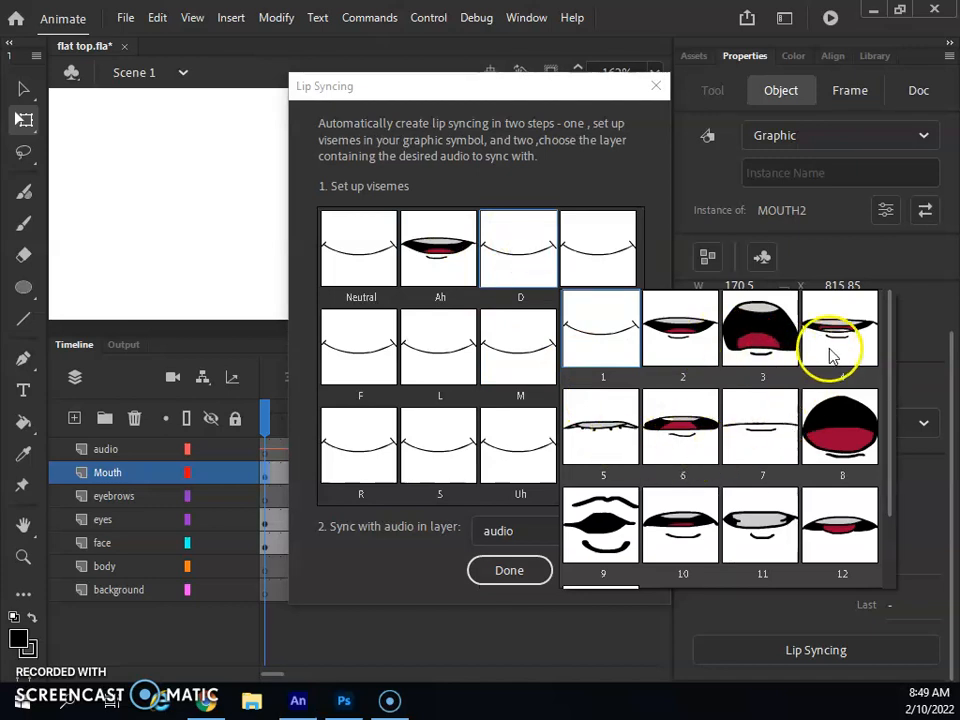
{"action": "left_click", "coordinate": [836, 357]}
{"action": "left_click", "coordinate": [600, 247]}
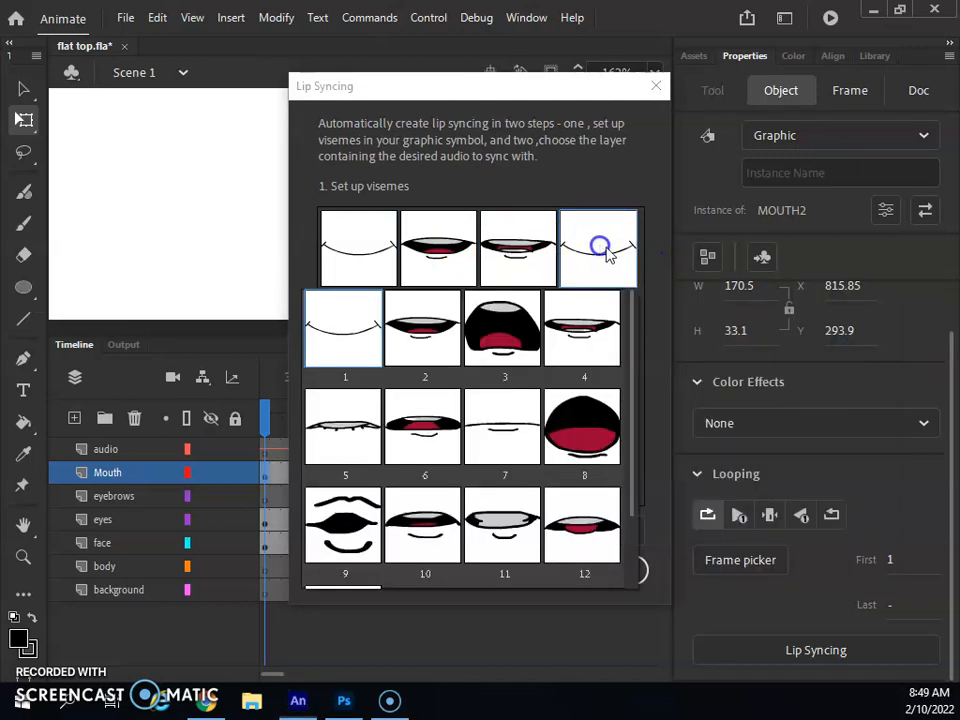
{"action": "left_click", "coordinate": [596, 313]}
{"action": "left_click", "coordinate": [519, 572]}
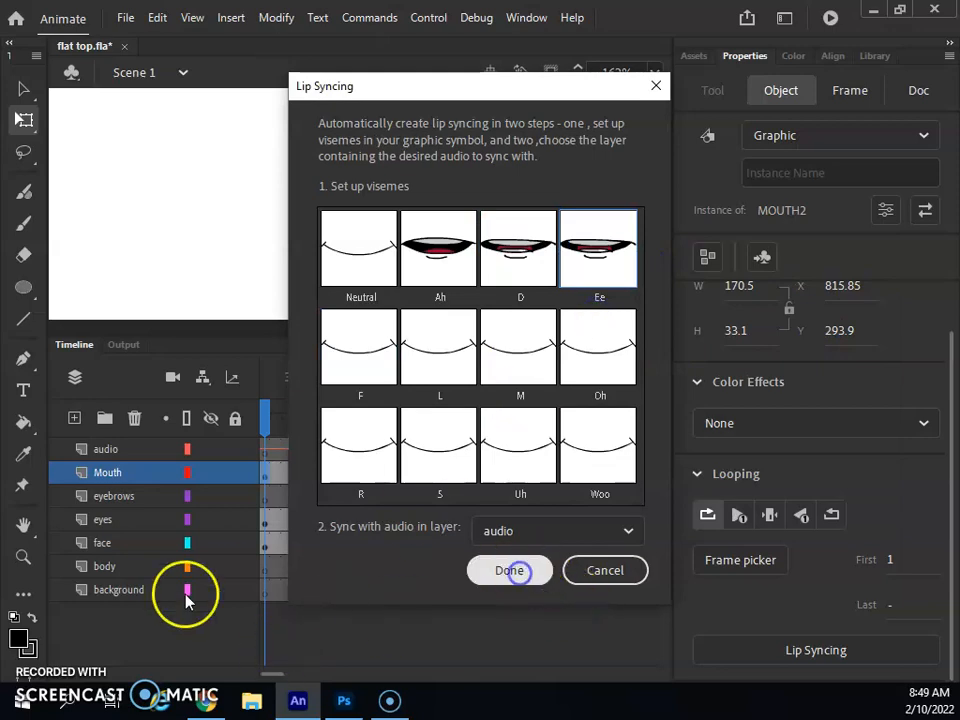